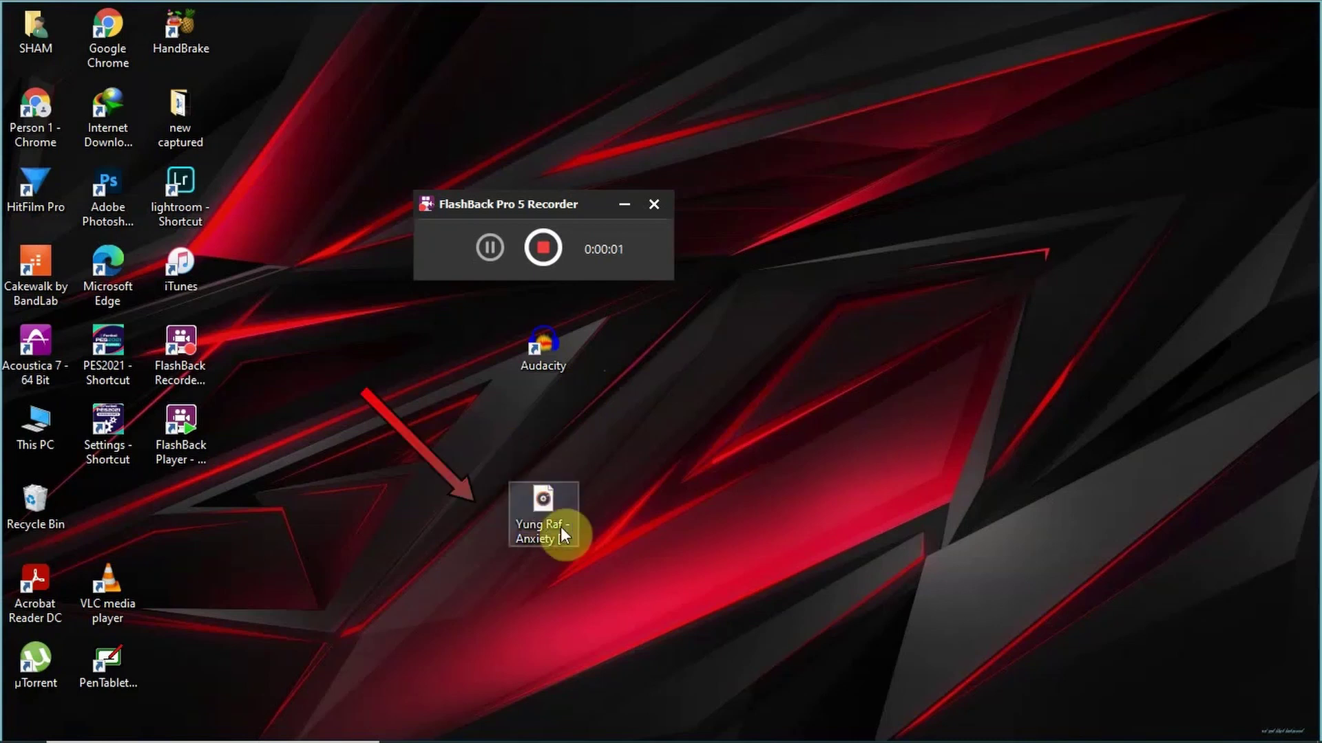
Launch Audacity from the desktop.
{"action": "left_click", "coordinate": [552, 522]}
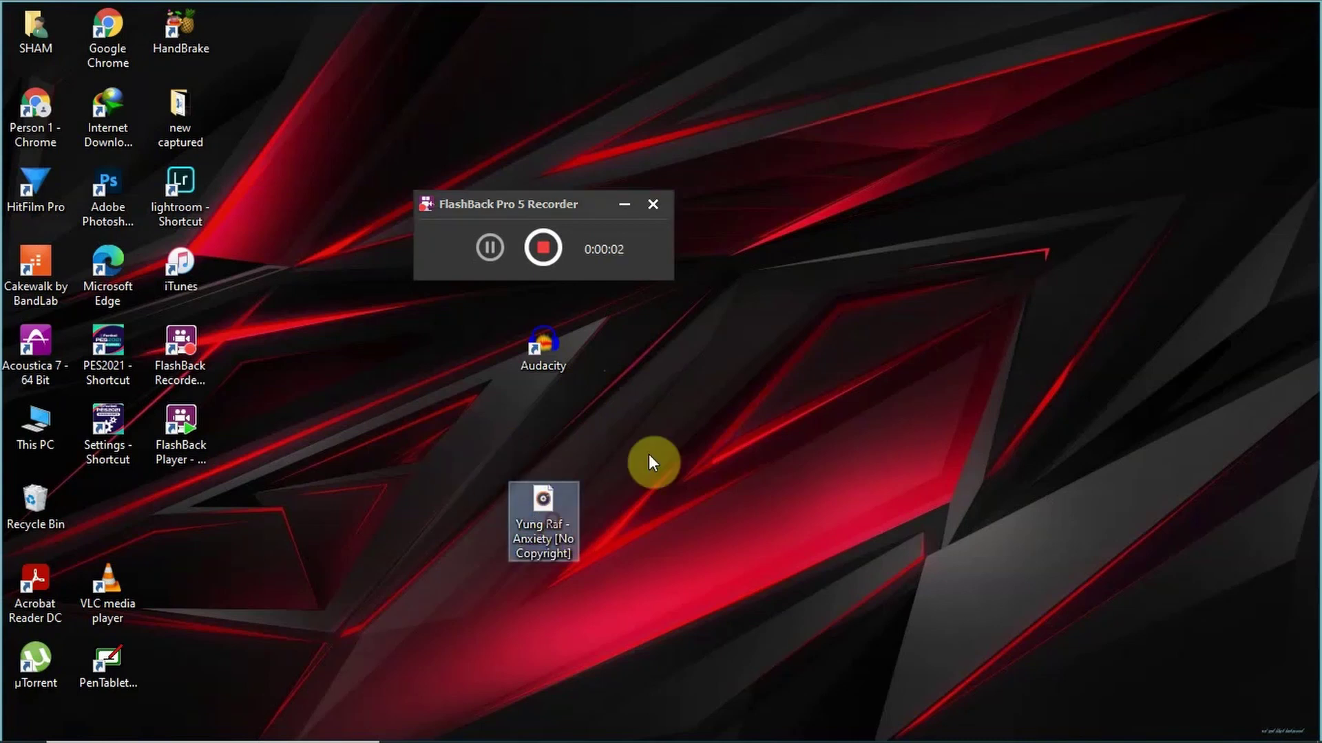
{"action": "left_click", "coordinate": [540, 345]}
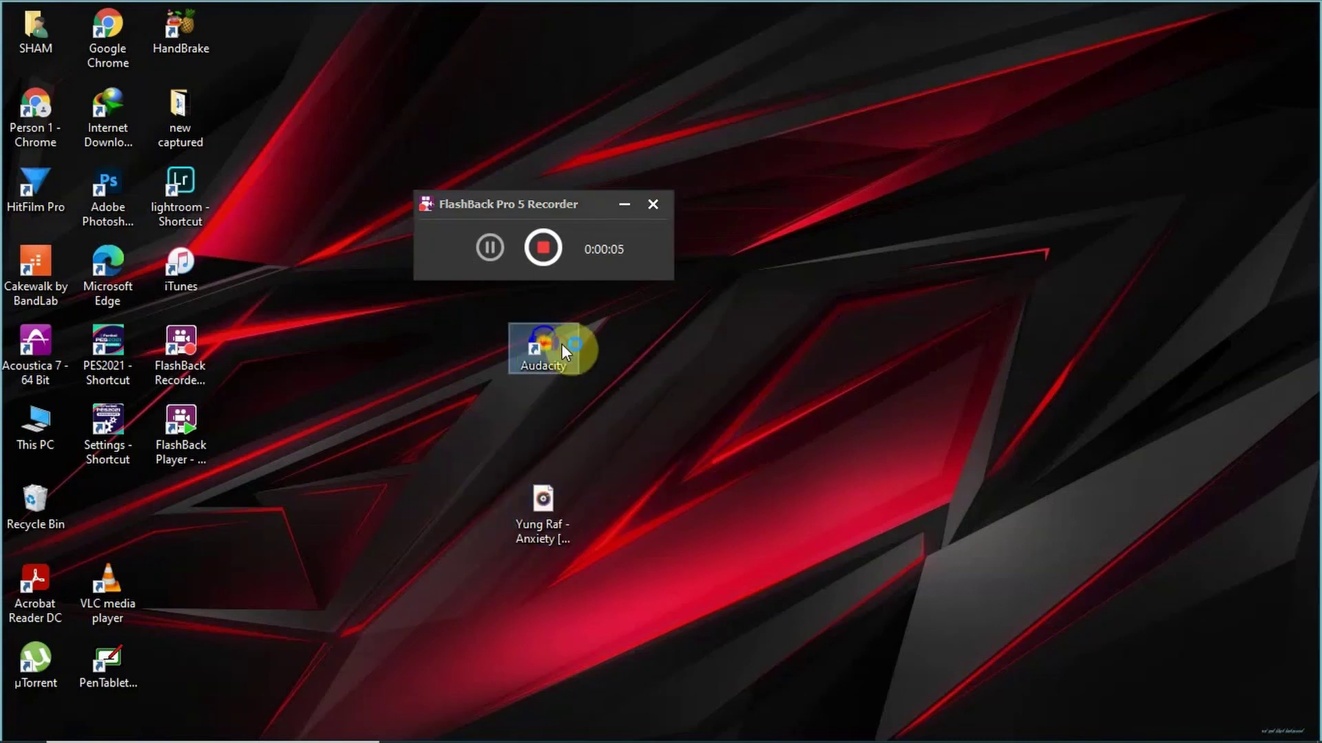
{"action": "double_click", "coordinate": [561, 344]}
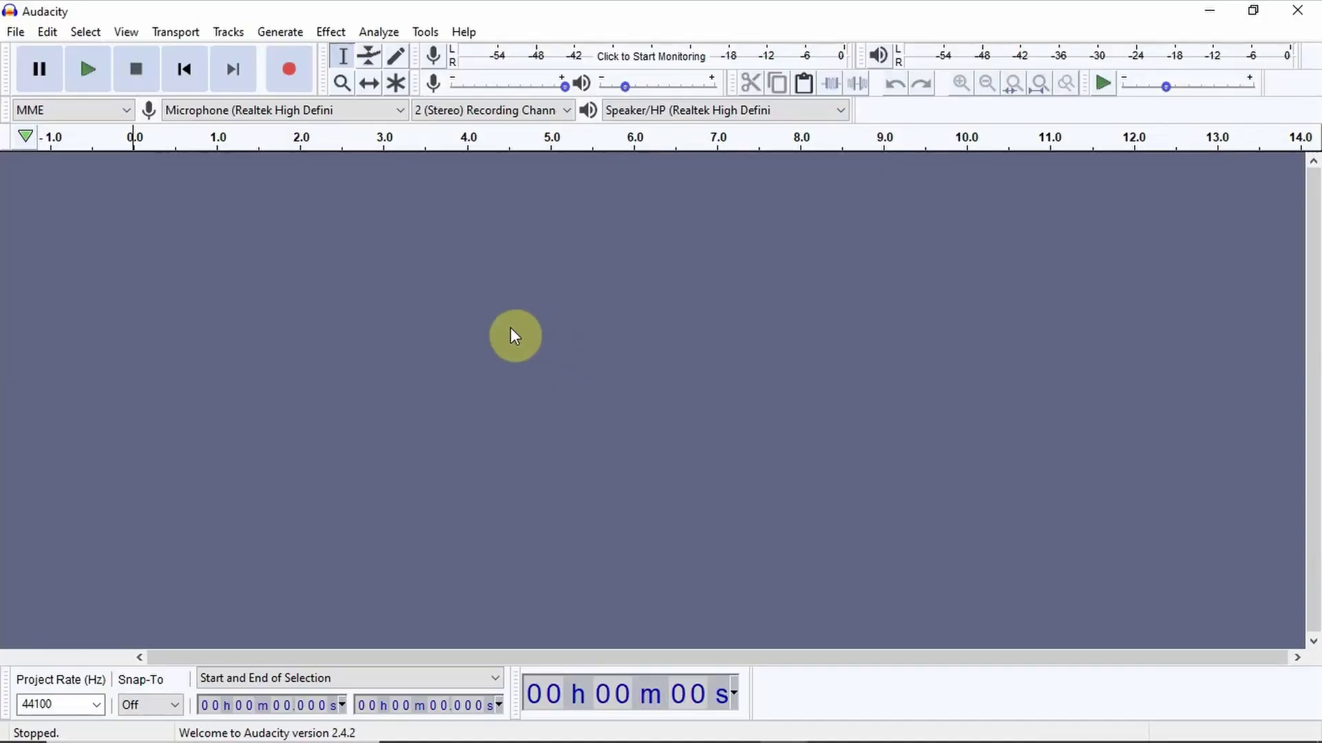
Open the audio file "Yung Raf - Anxiety [No Copyright]" from the Desktop and listen to its opening before stopping playback.
{"action": "left_click", "coordinate": [16, 31]}
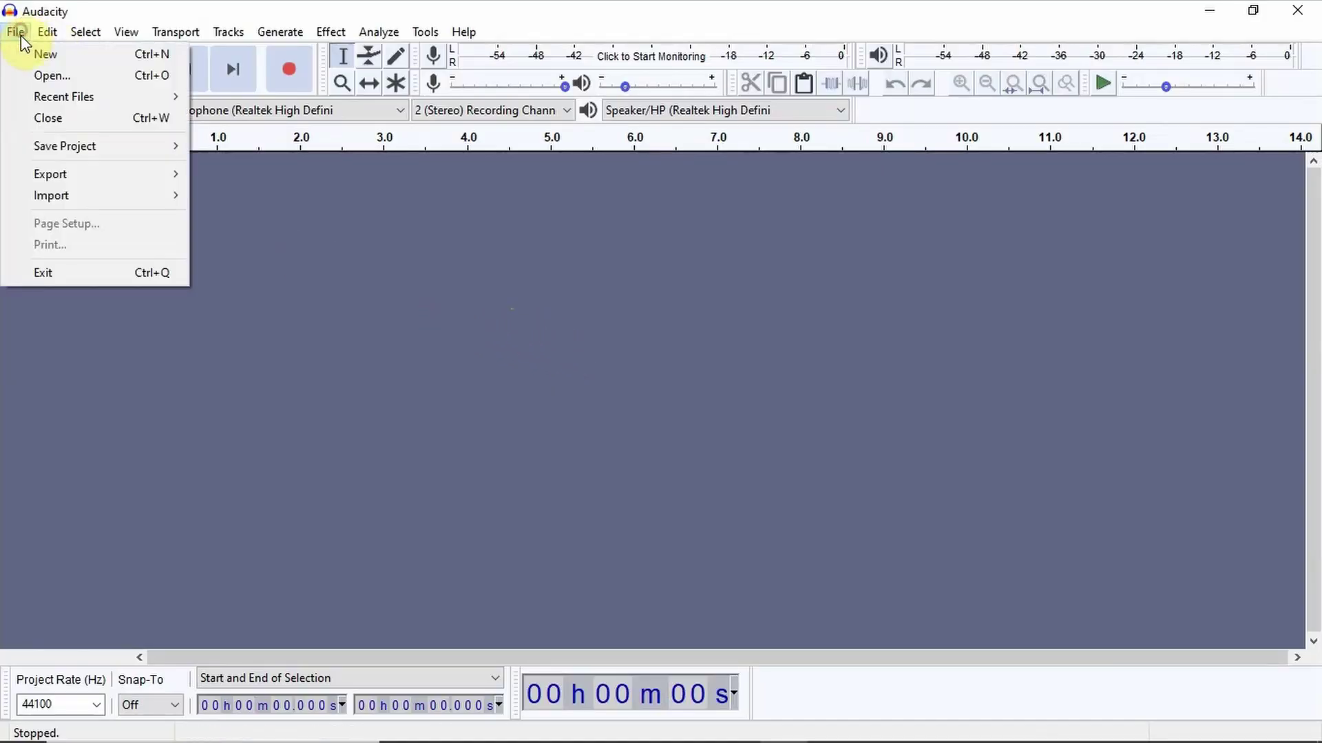
{"action": "left_click", "coordinate": [35, 74]}
{"action": "left_click", "coordinate": [306, 342]}
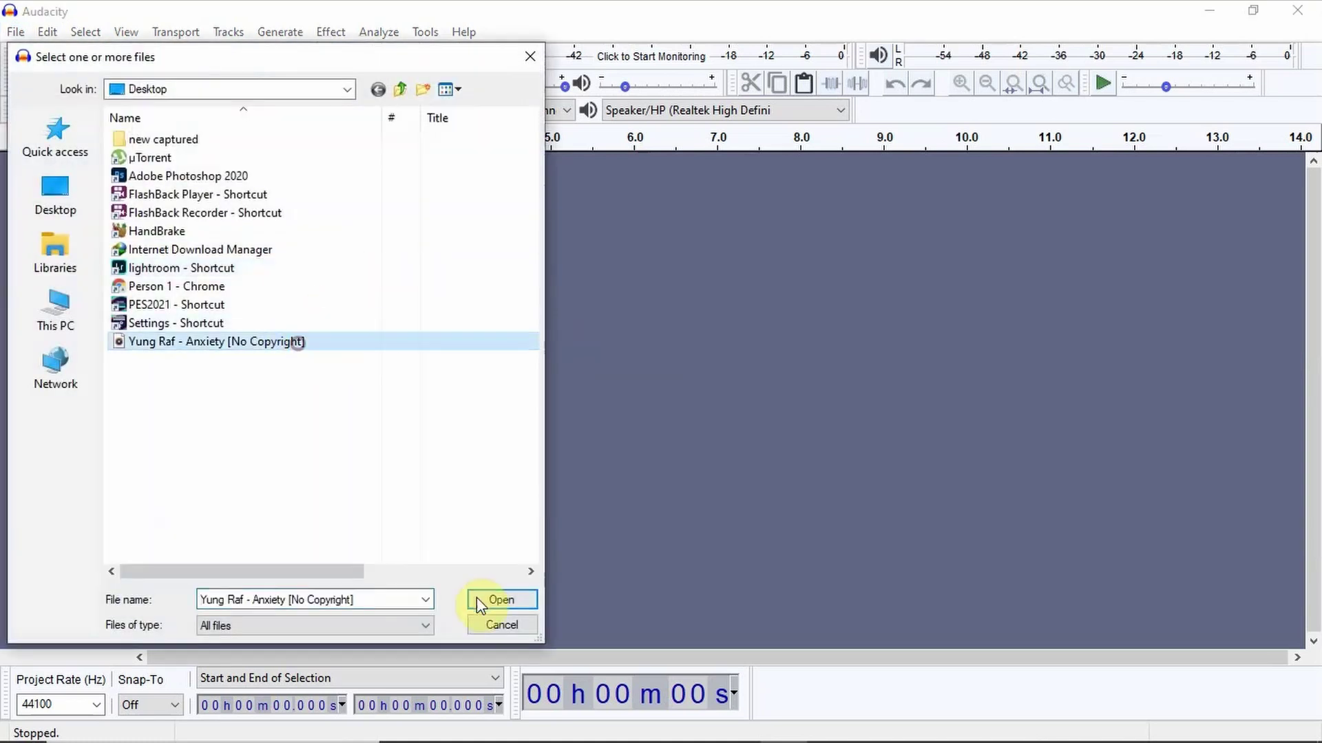
{"action": "left_click", "coordinate": [486, 601]}
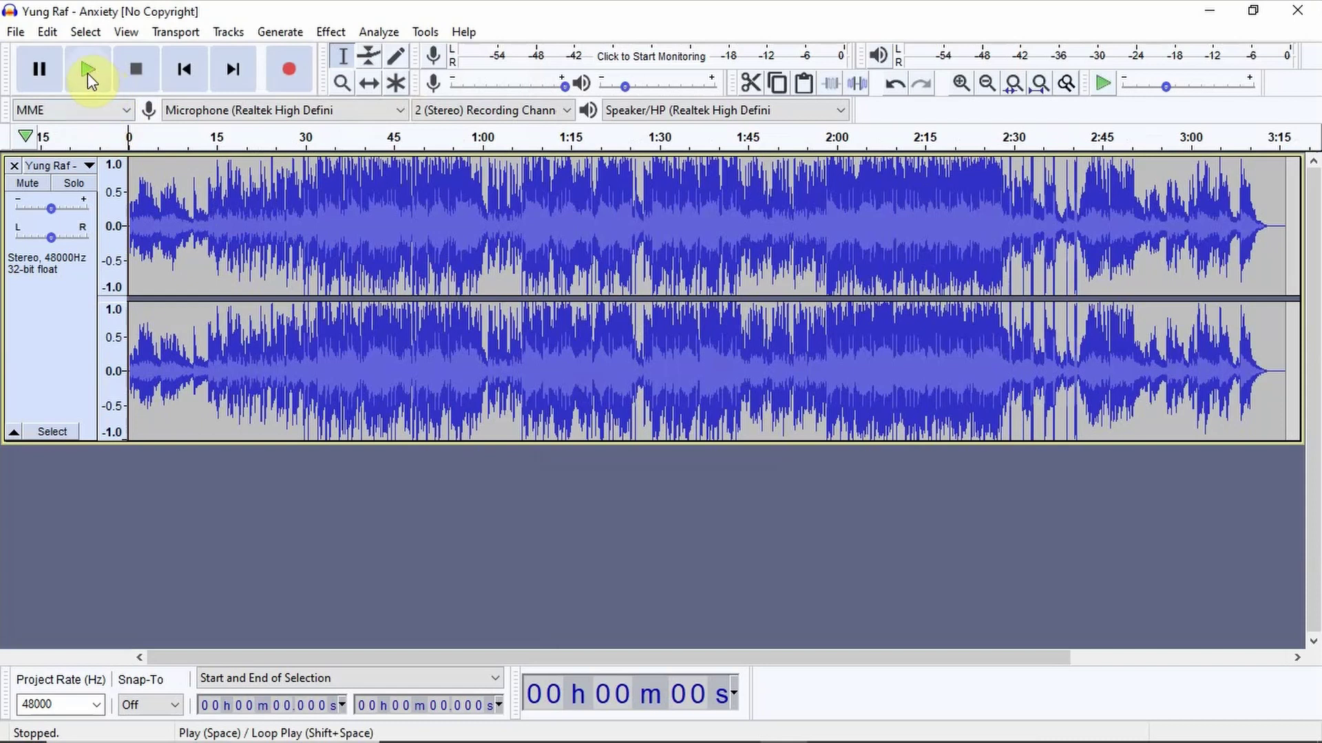
{"action": "left_click", "coordinate": [88, 70]}
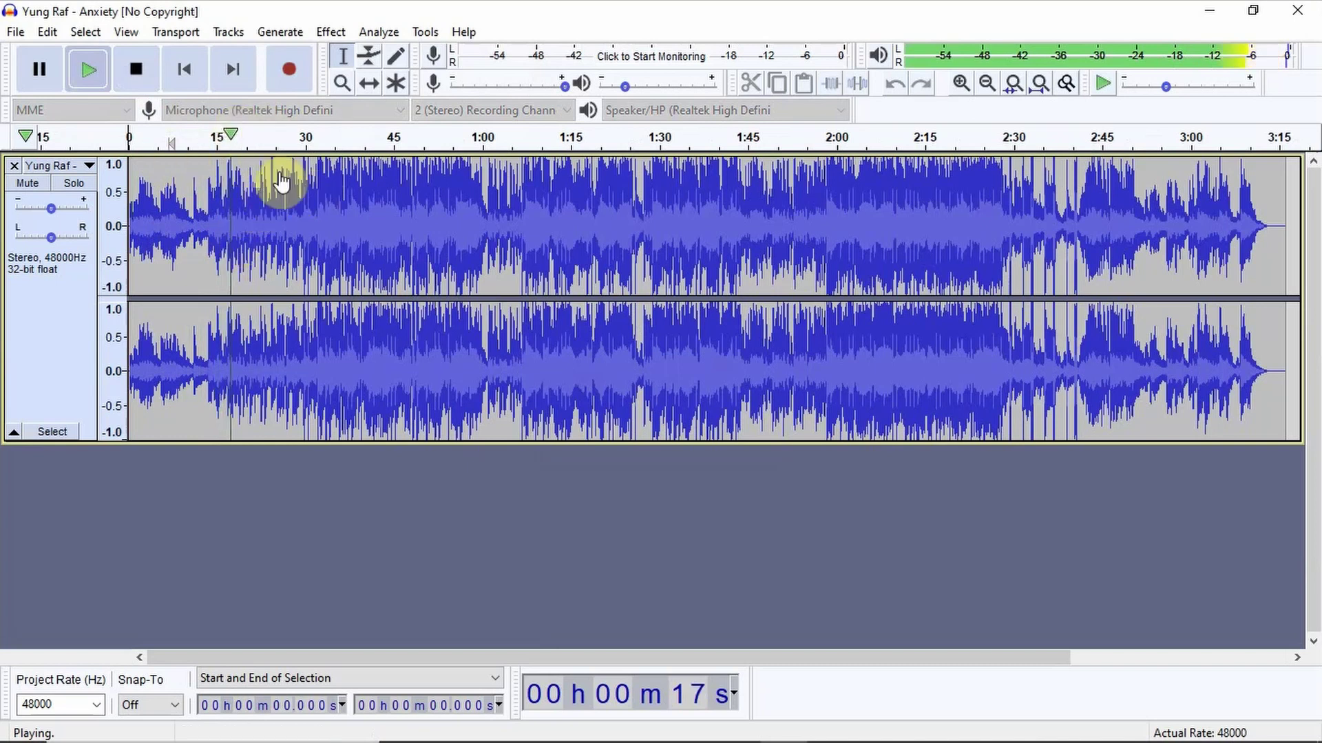
{"action": "left_click", "coordinate": [136, 69]}
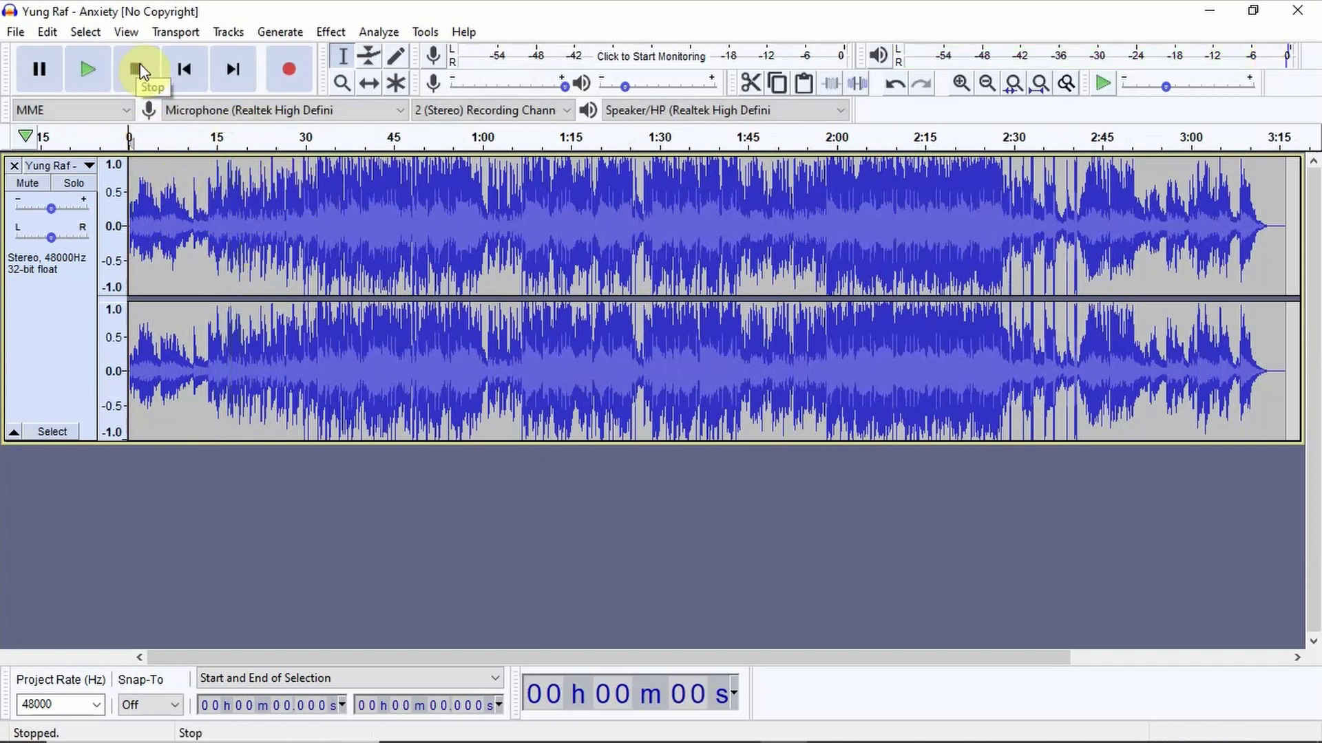
Slow the whole track with Change Speed at a 0.890 multiplier, and listen to the result from about 15 seconds.
{"action": "double_click", "coordinate": [445, 239]}
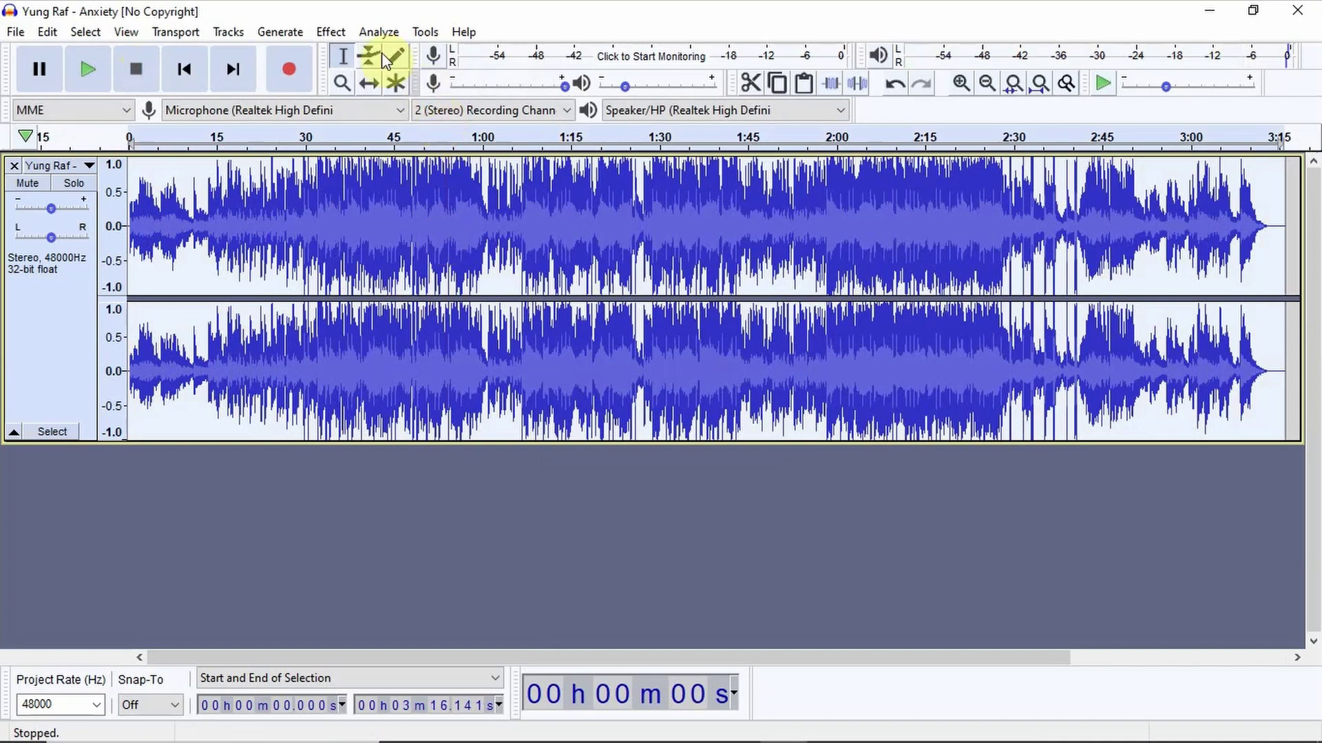
{"action": "left_click", "coordinate": [337, 33]}
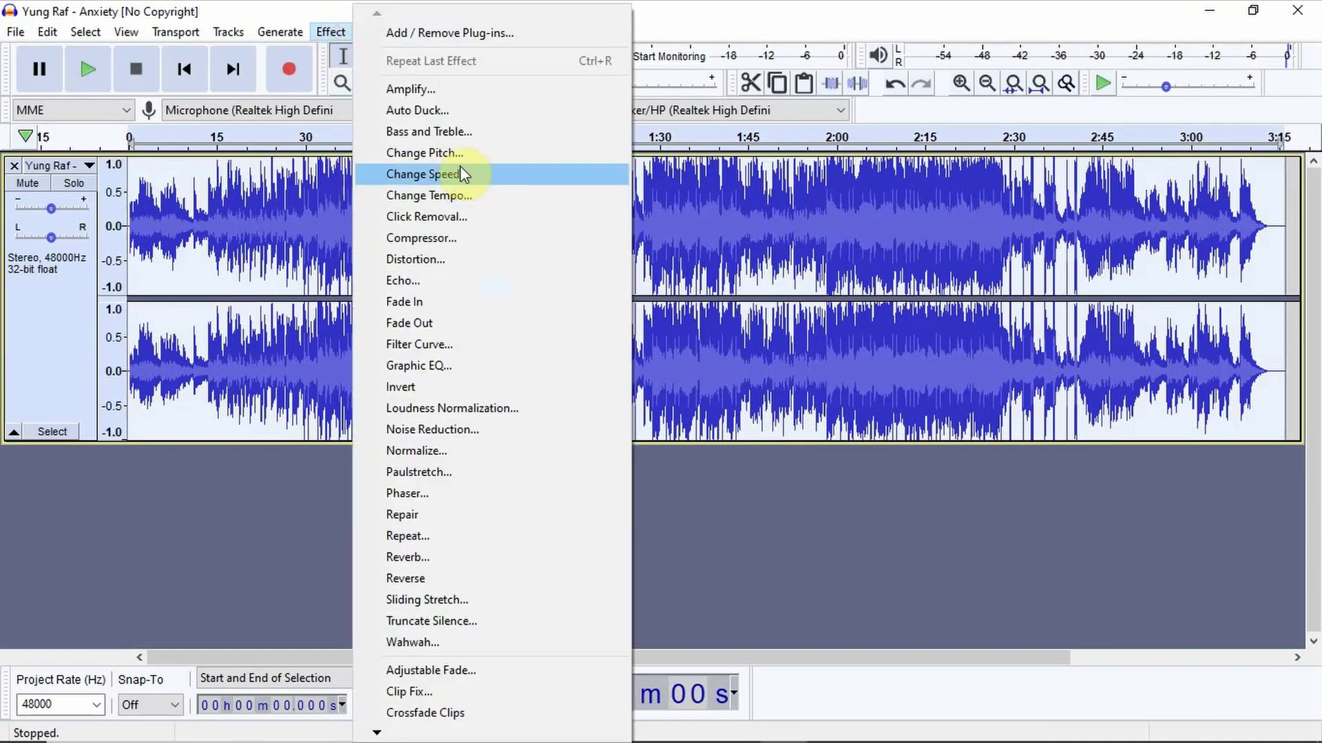
{"action": "left_click", "coordinate": [442, 176]}
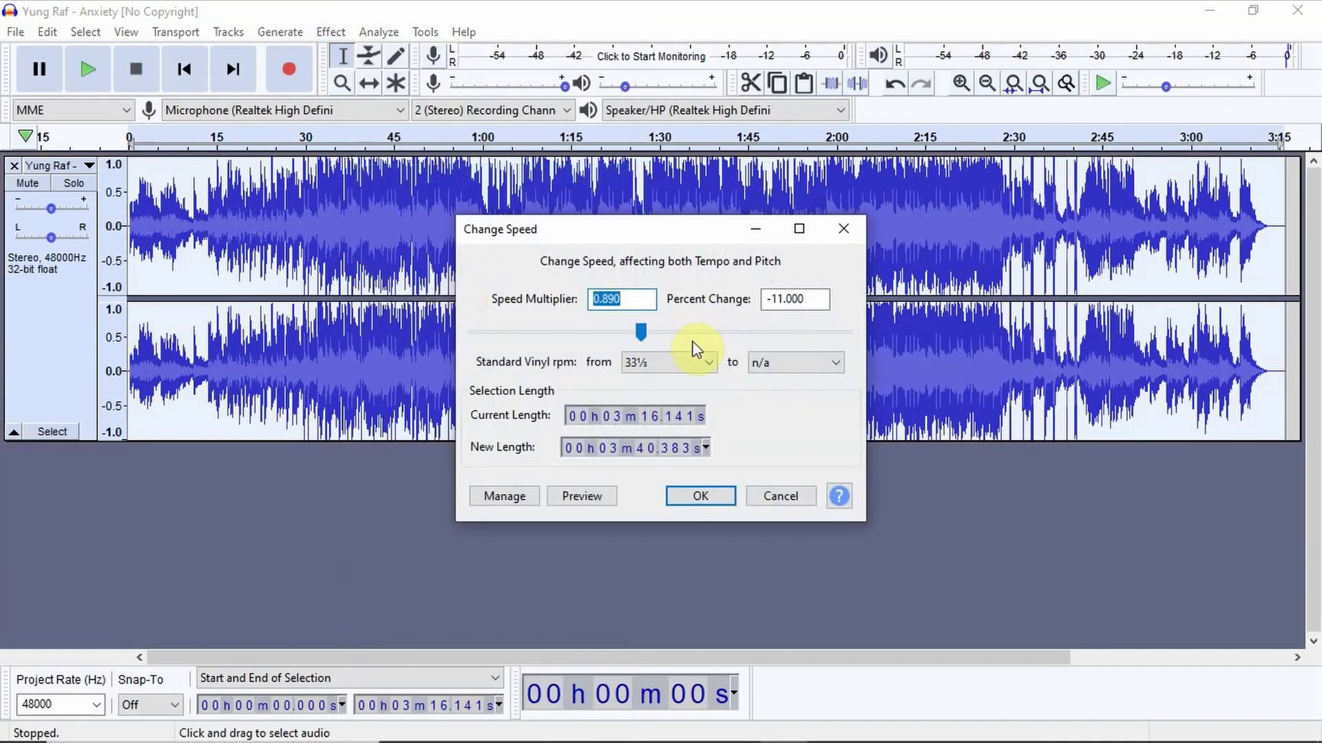
{"action": "left_click_drag", "start_coordinate": [673, 333], "coordinate": [640, 328]}
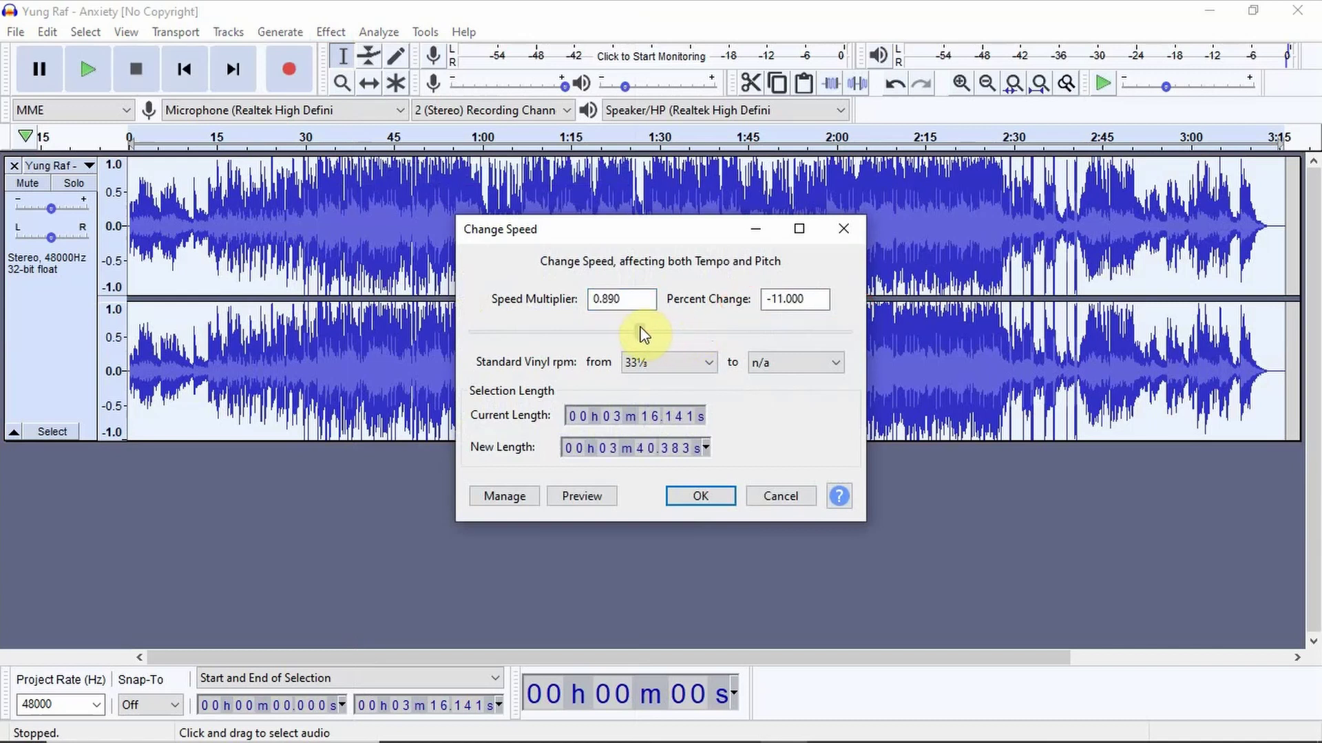
{"action": "left_click", "coordinate": [702, 495]}
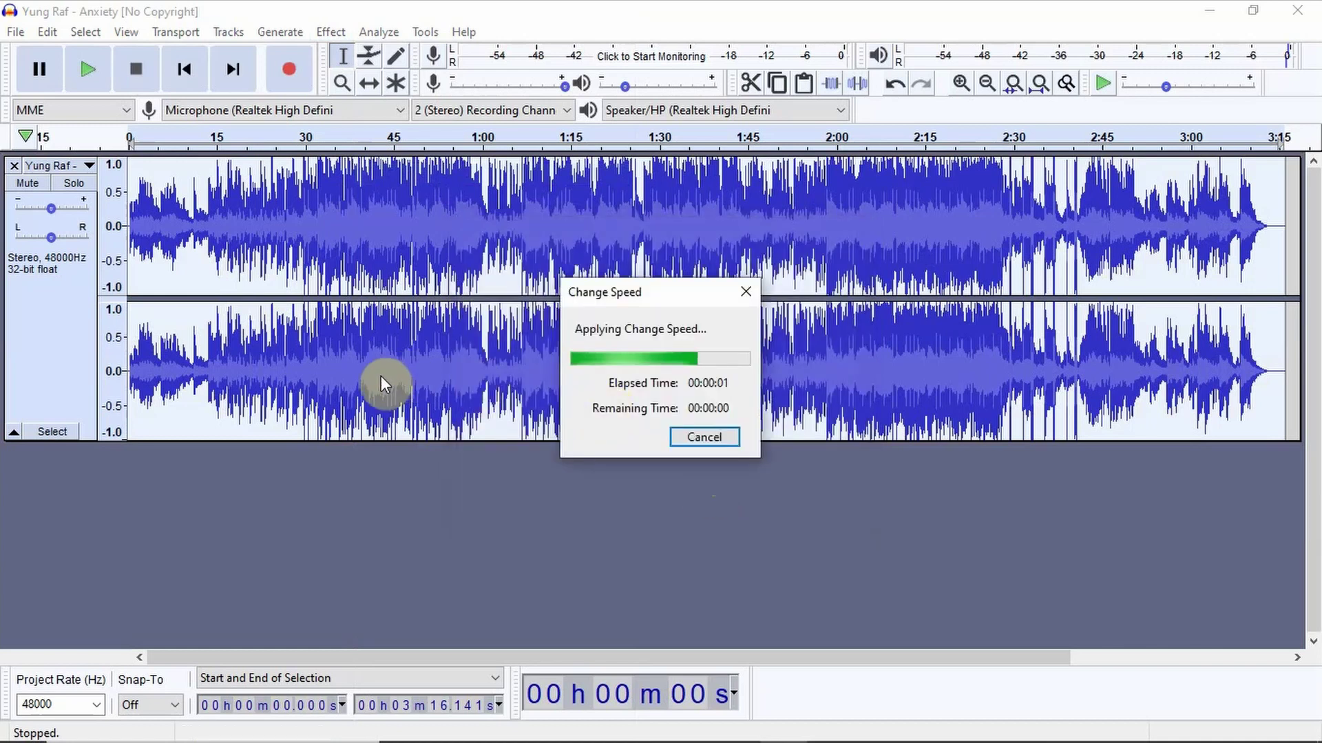
{"action": "left_click", "coordinate": [214, 138]}
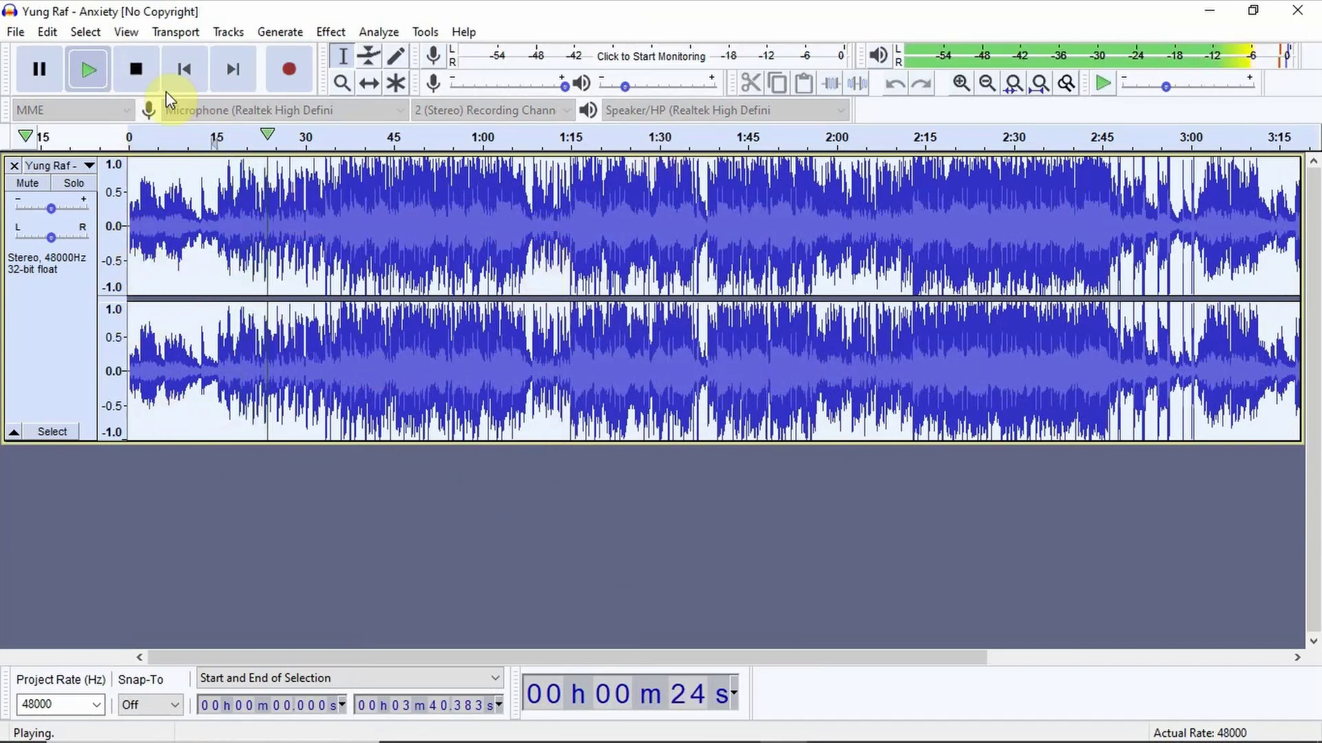
{"action": "left_click", "coordinate": [145, 71]}
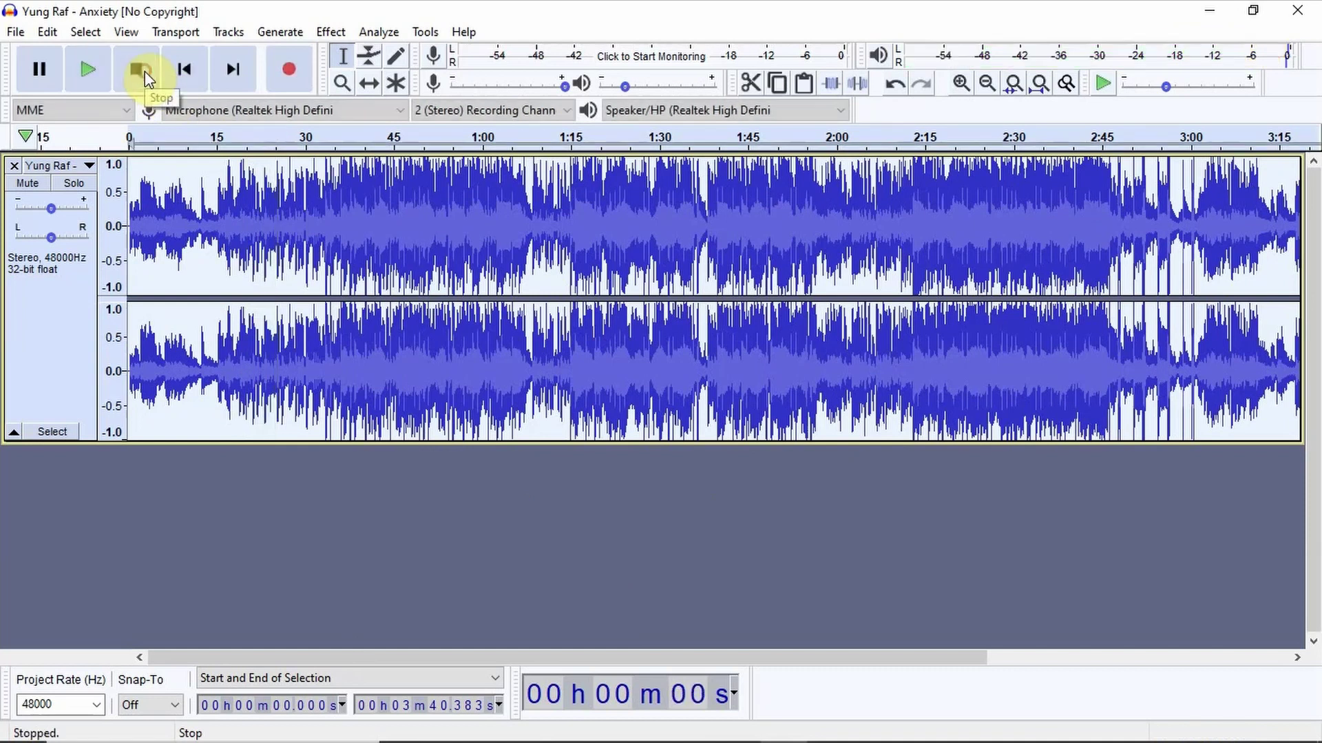
Start the Reverb effect on the track and load its Medium Room factory preset.
{"action": "left_click", "coordinate": [331, 34]}
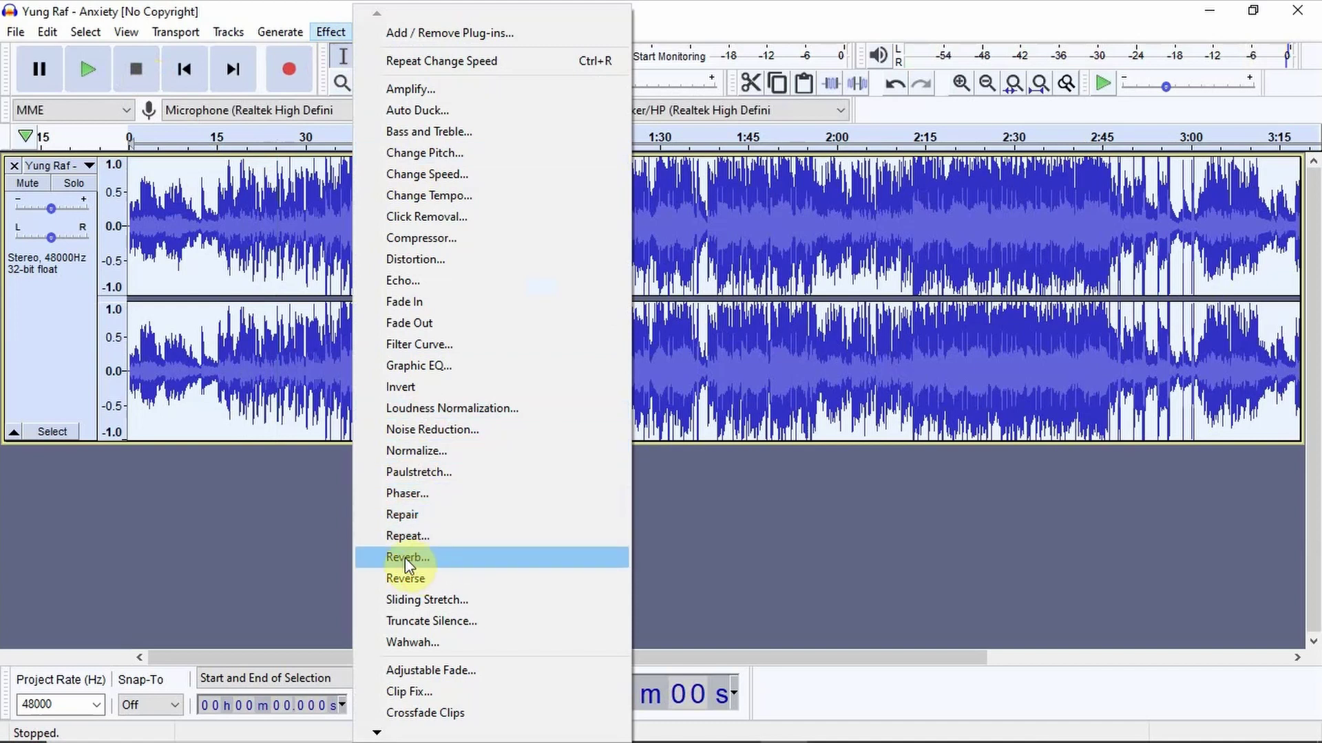
{"action": "left_click", "coordinate": [386, 557]}
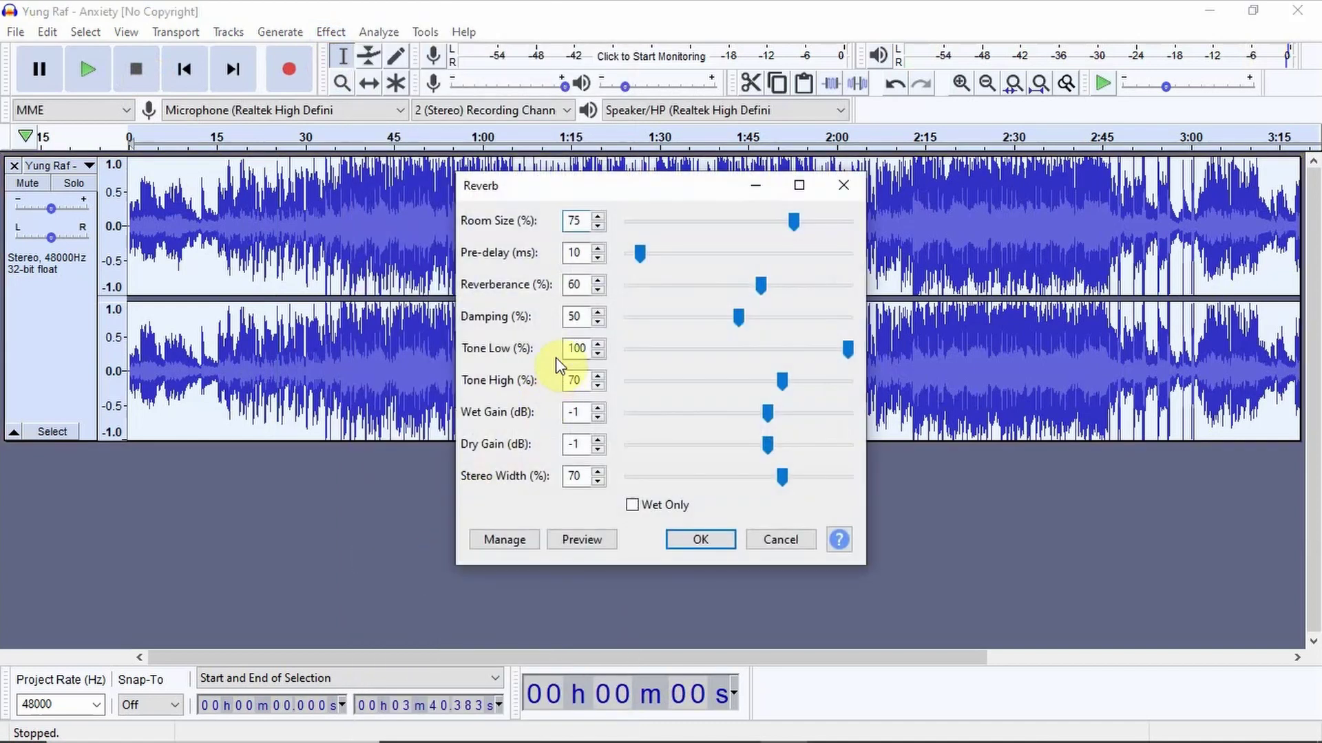
{"action": "left_click", "coordinate": [513, 544]}
{"action": "mouse_move", "coordinate": [544, 431]}
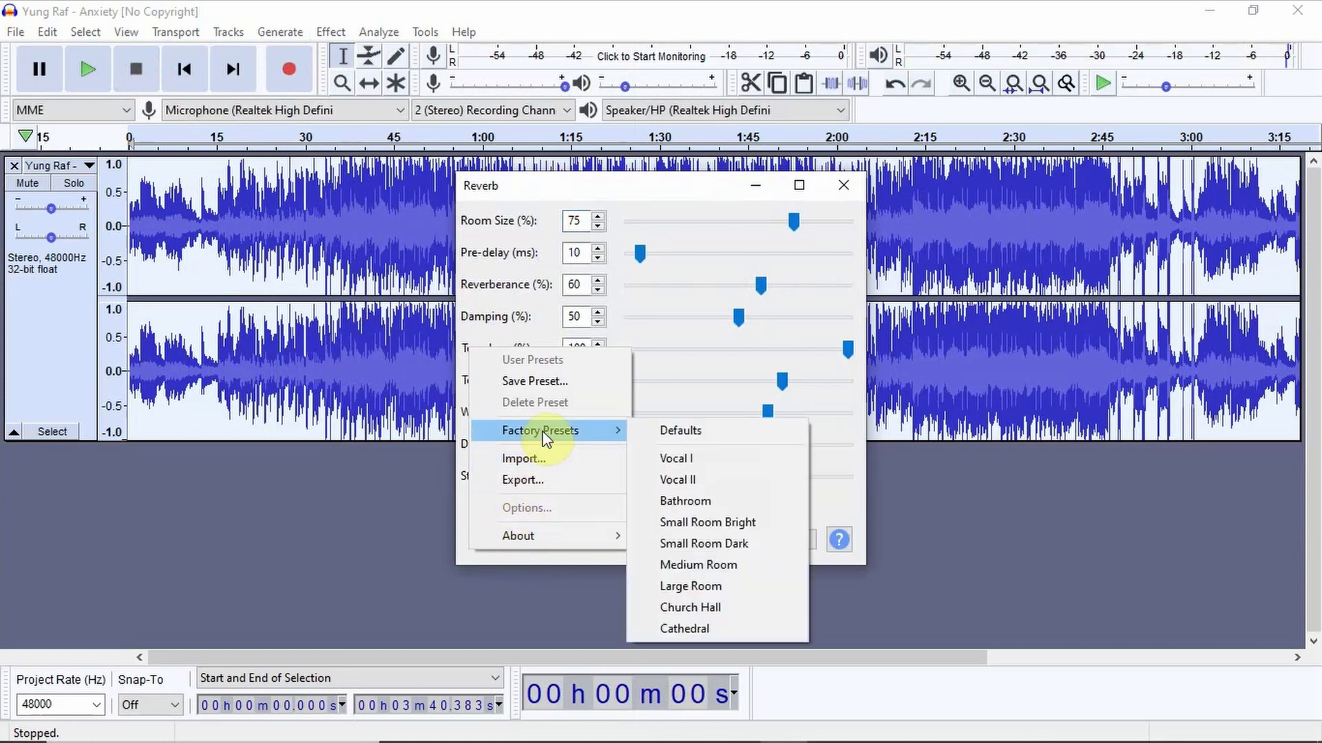
{"action": "left_click", "coordinate": [696, 564]}
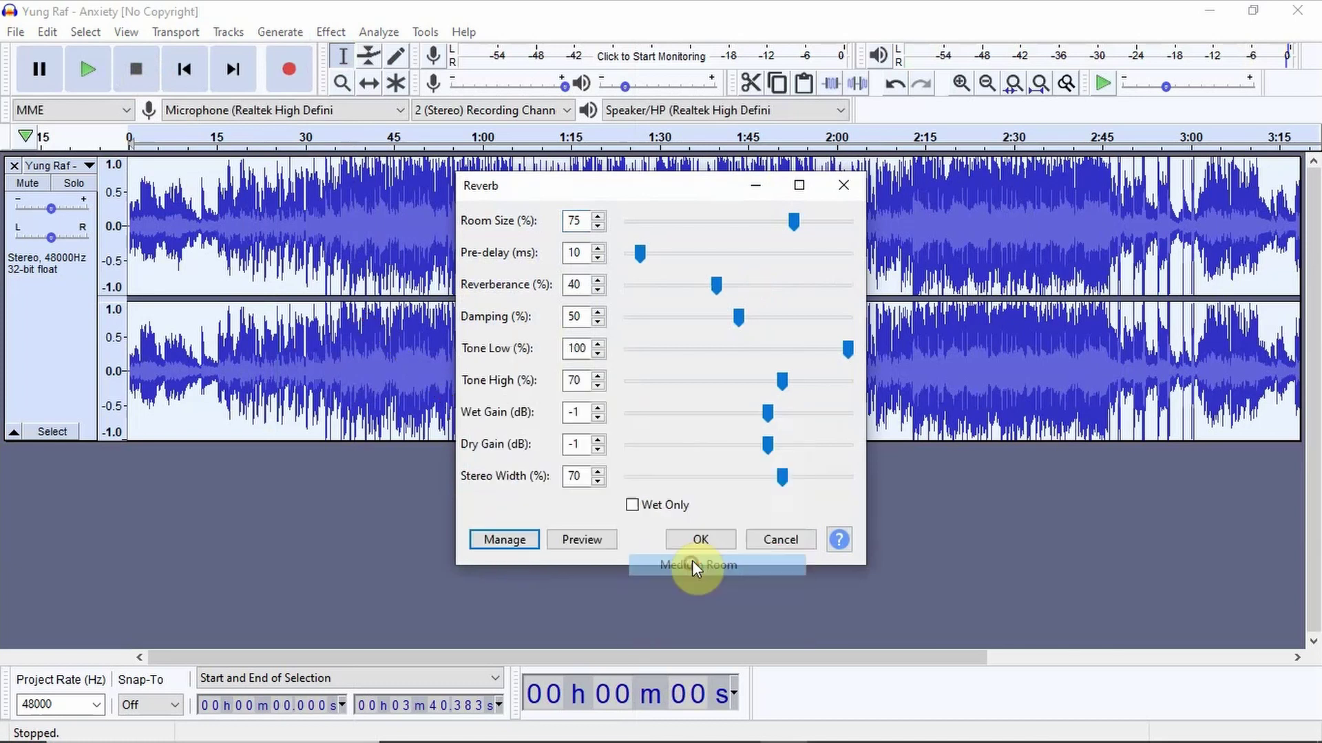
Raise the Reverberance moderately above the preset value, apply the reverb, and listen to the track from about 15 seconds.
{"action": "left_click", "coordinate": [718, 285]}
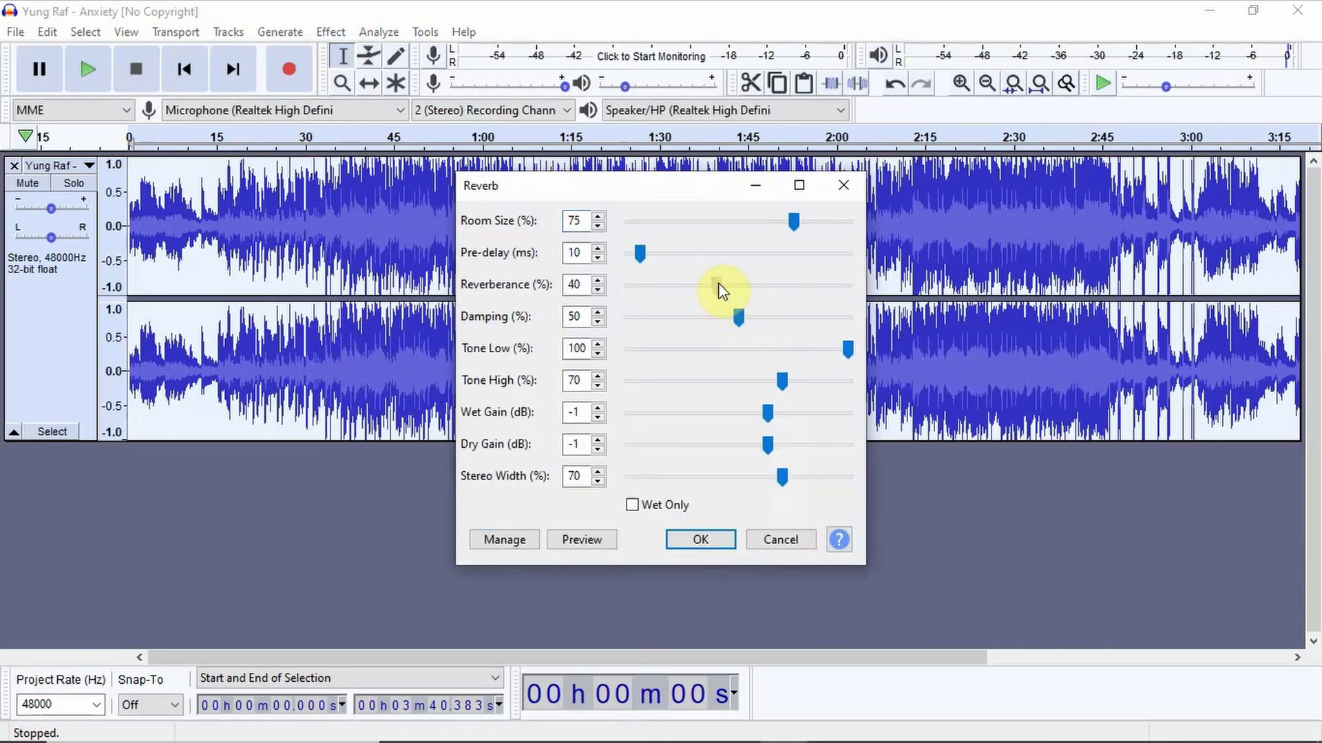
{"action": "left_click_drag", "start_coordinate": [730, 280], "coordinate": [746, 282]}
{"action": "left_click_drag", "start_coordinate": [749, 288], "coordinate": [750, 286]}
{"action": "left_click", "coordinate": [715, 540]}
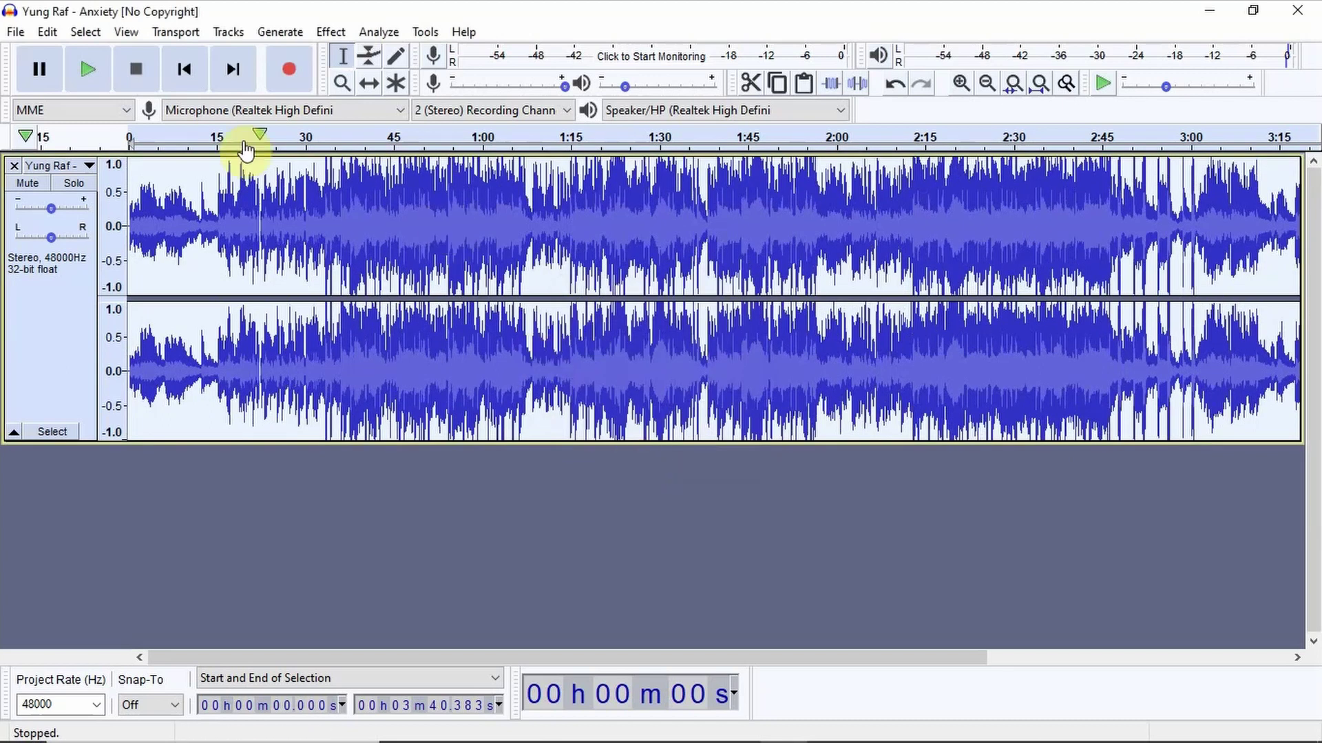
{"action": "left_click", "coordinate": [210, 135]}
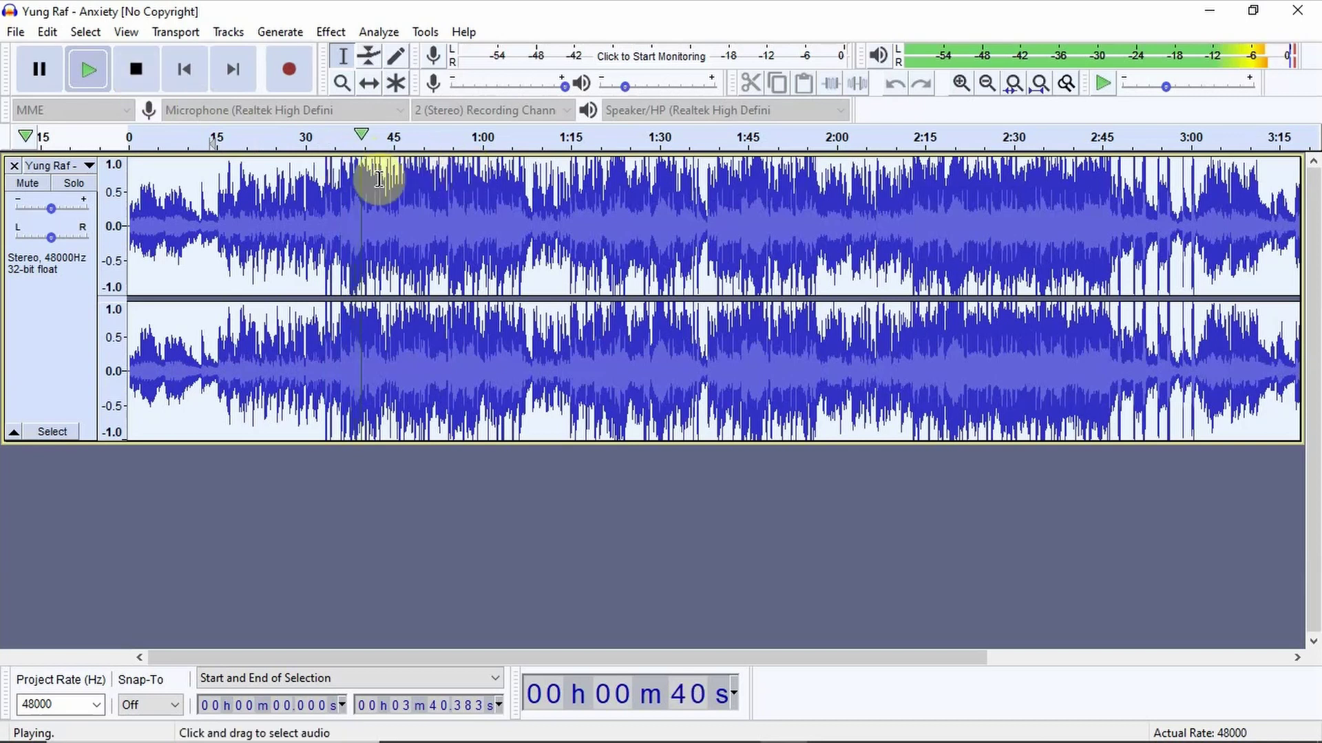
{"action": "left_click", "coordinate": [137, 69]}
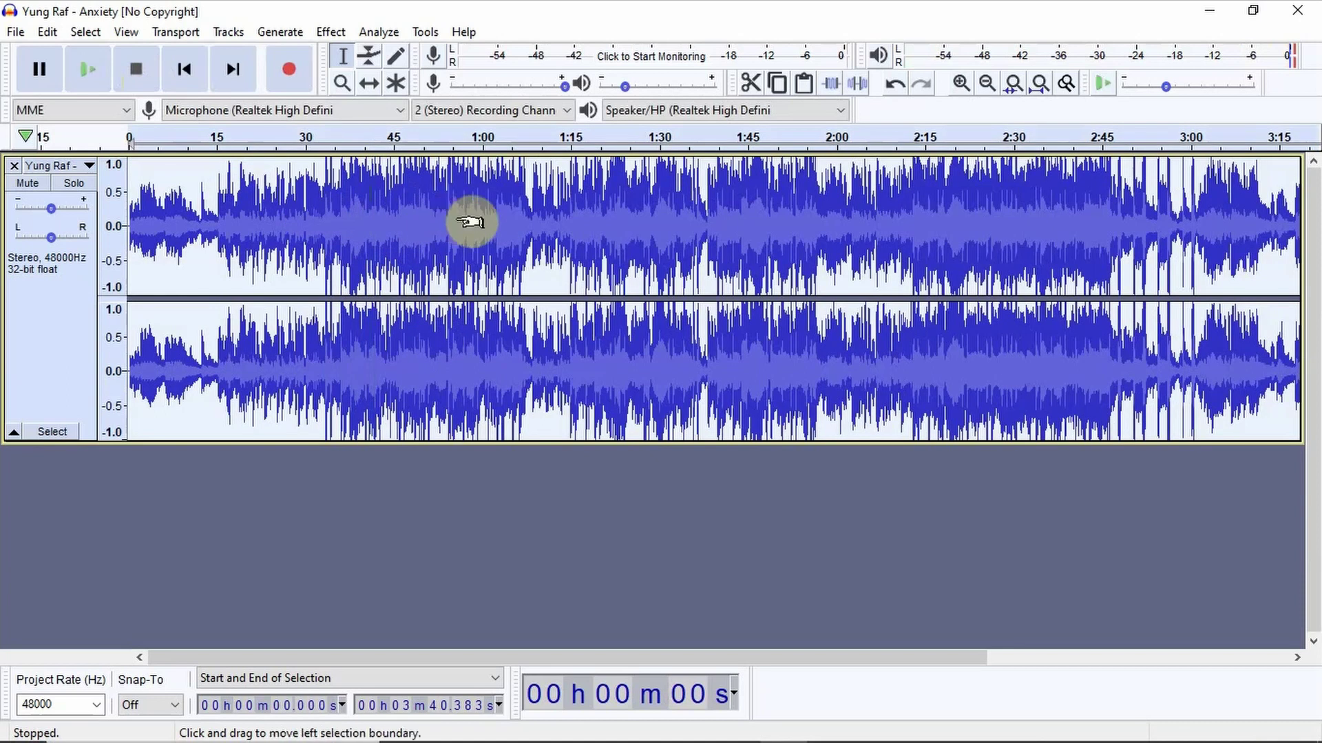
Copy the processed audio and paste it as a second stereo track below the original.
{"action": "left_click", "coordinate": [369, 521]}
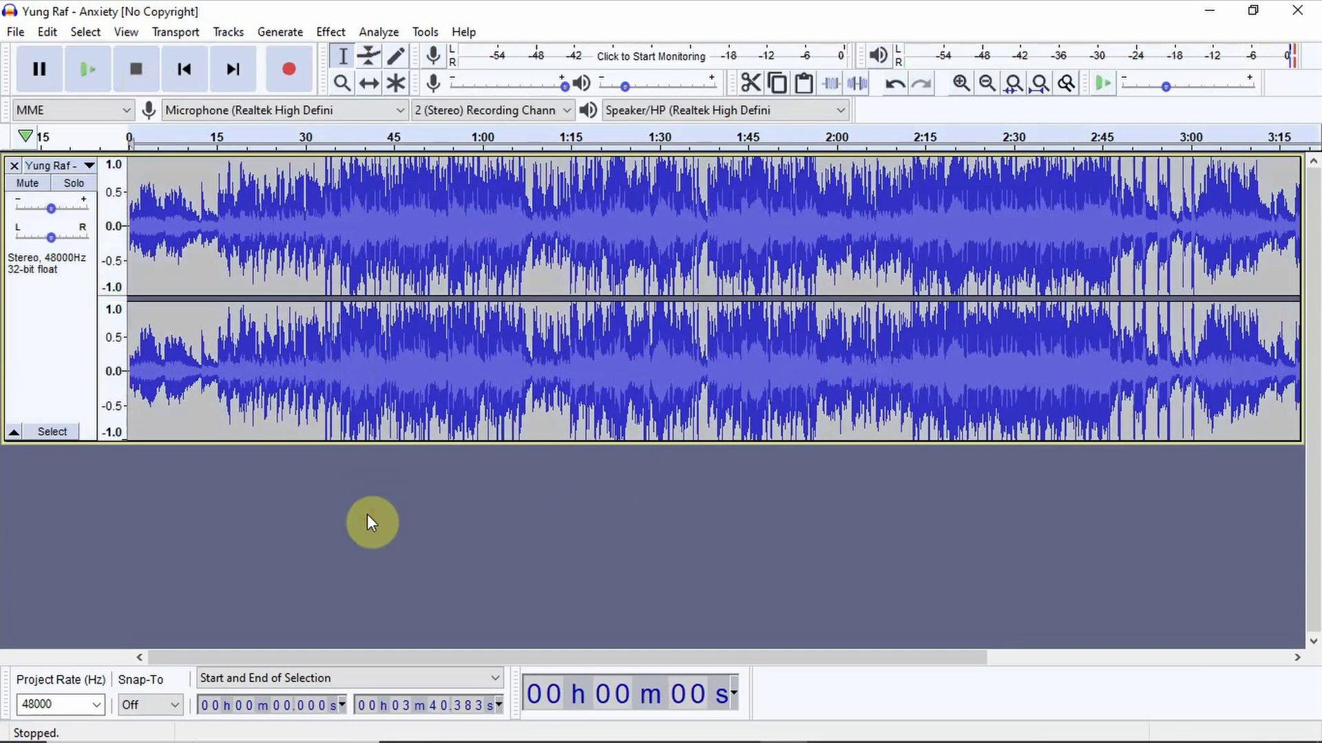
{"action": "key", "text": "ctrl+c"}
{"action": "key", "text": "ctrl+v"}
{"action": "scroll", "coordinate": [356, 465], "scroll_direction": "down", "scroll_amount": 2}
{"action": "scroll", "coordinate": [355, 465], "scroll_direction": "up", "scroll_amount": 1}
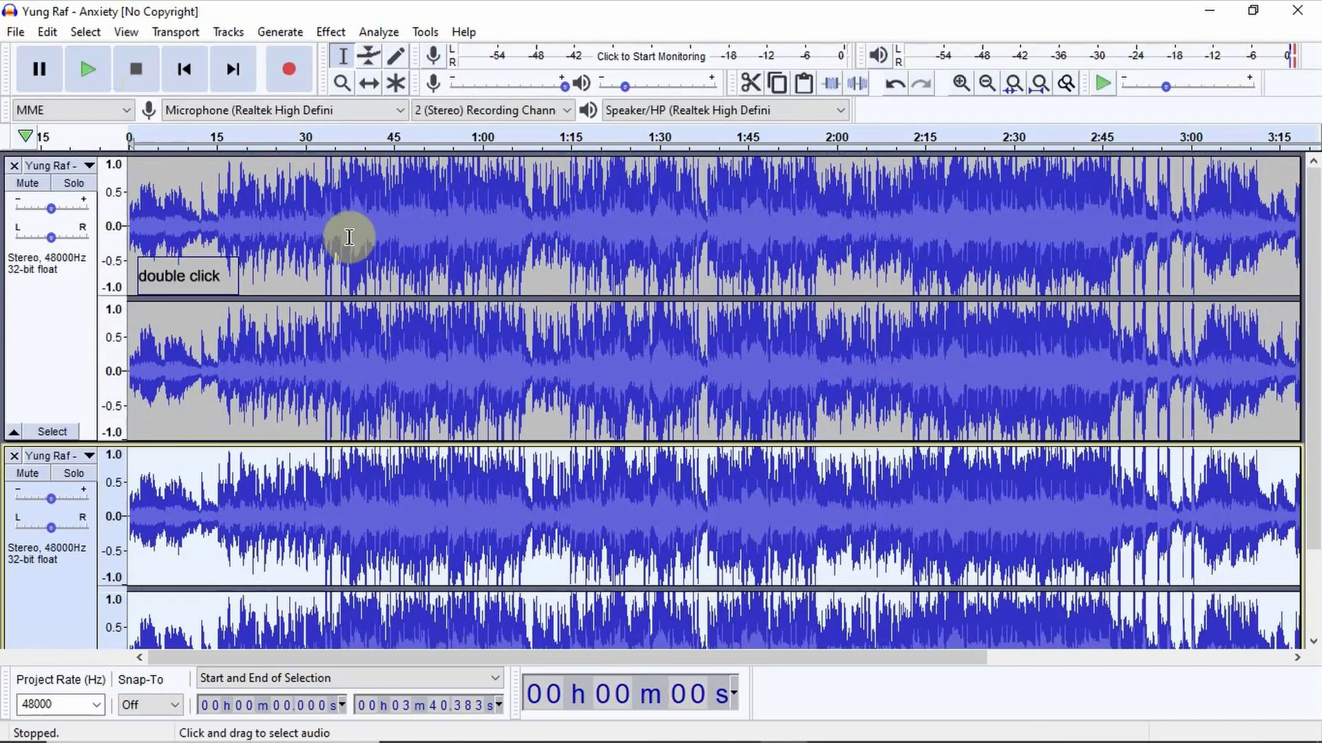
Apply a Low-Pass Filter to the entire upper track with an 80 Hz frequency and a 48 dB roll-off.
{"action": "double_click", "coordinate": [398, 217]}
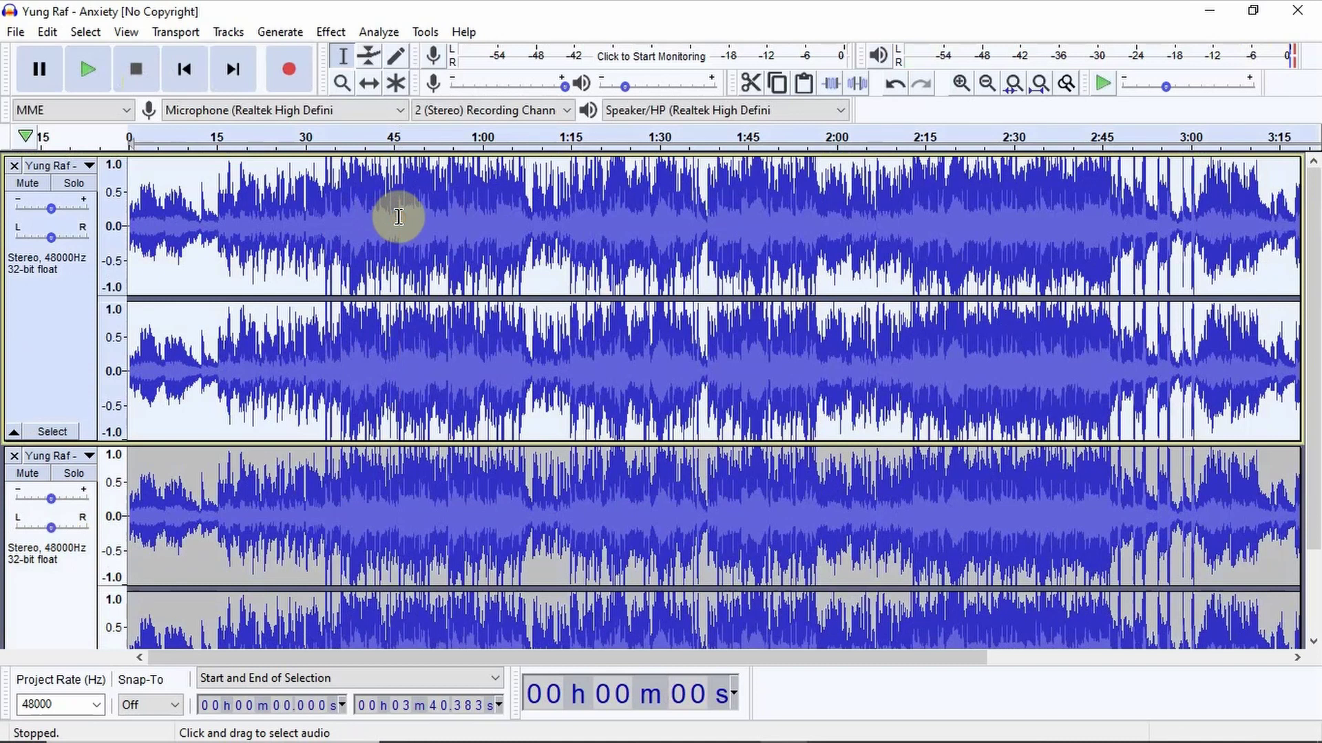
{"action": "left_click", "coordinate": [331, 35]}
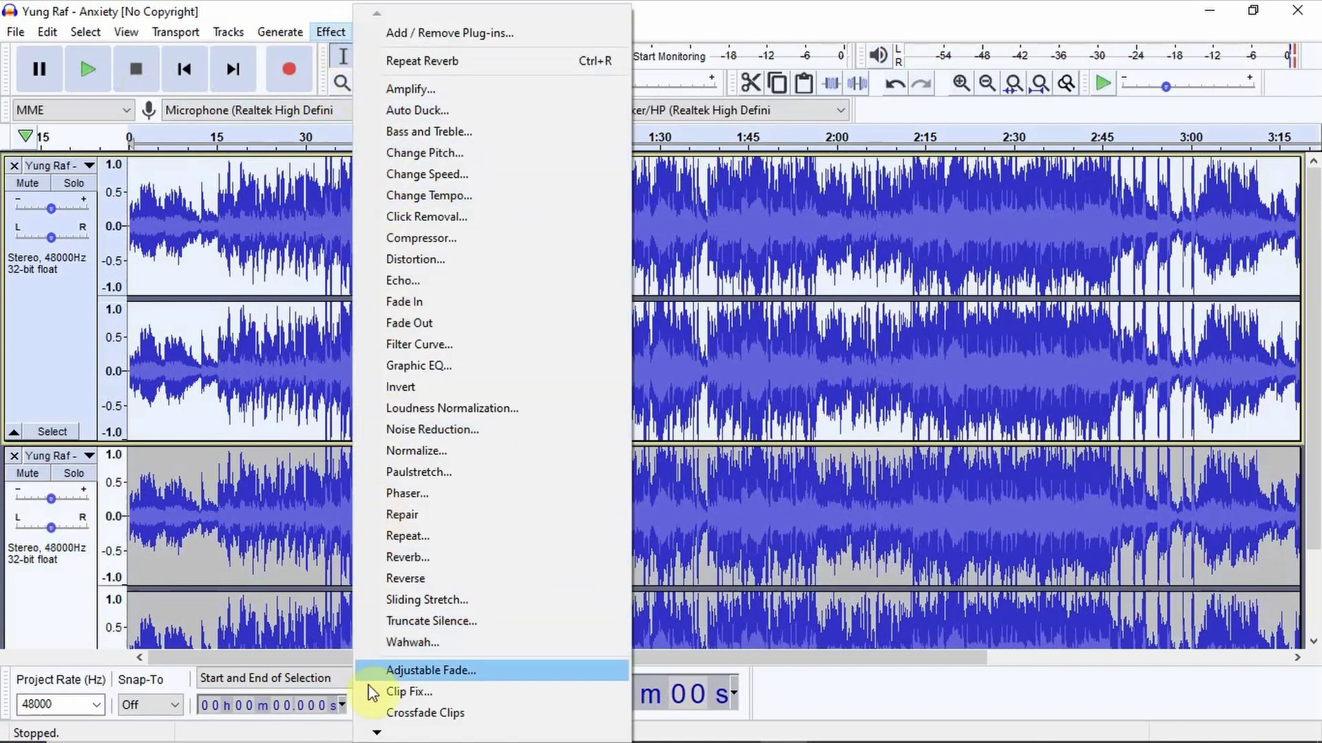
{"action": "mouse_move", "coordinate": [377, 733]}
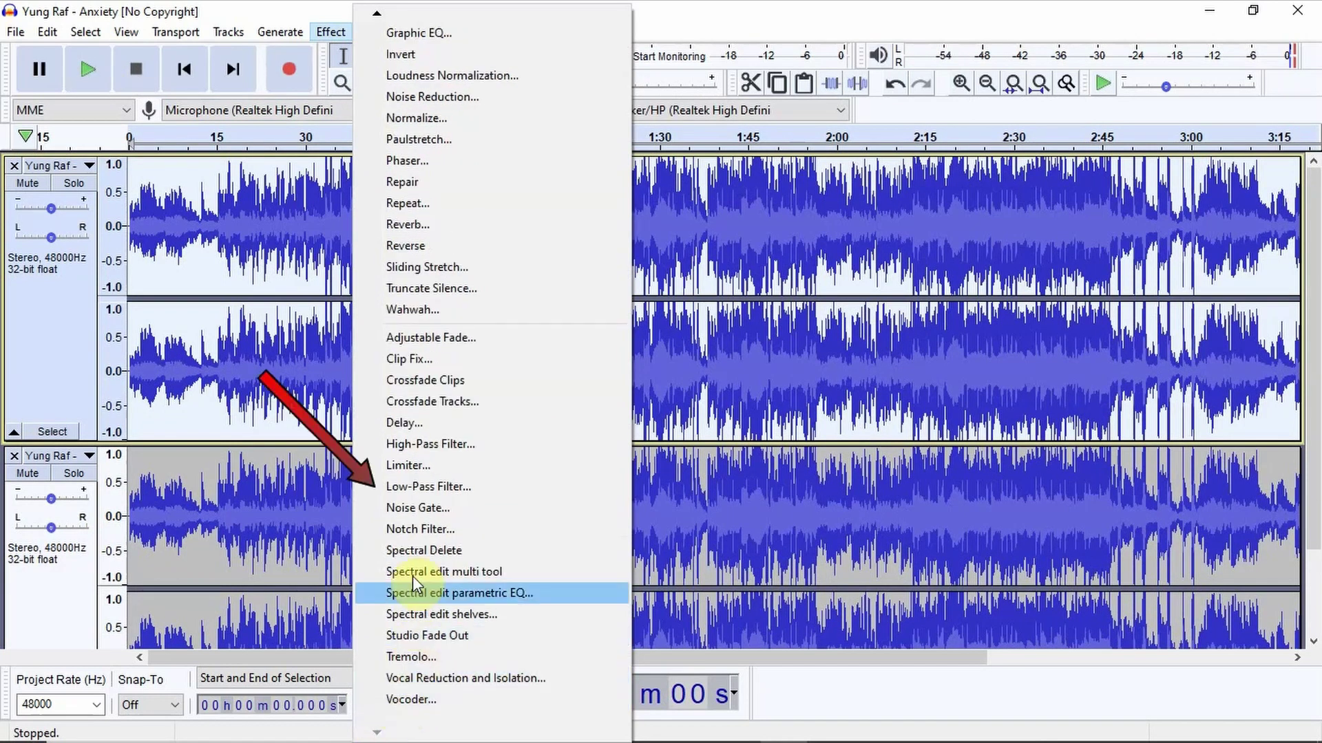
{"action": "left_click", "coordinate": [424, 488]}
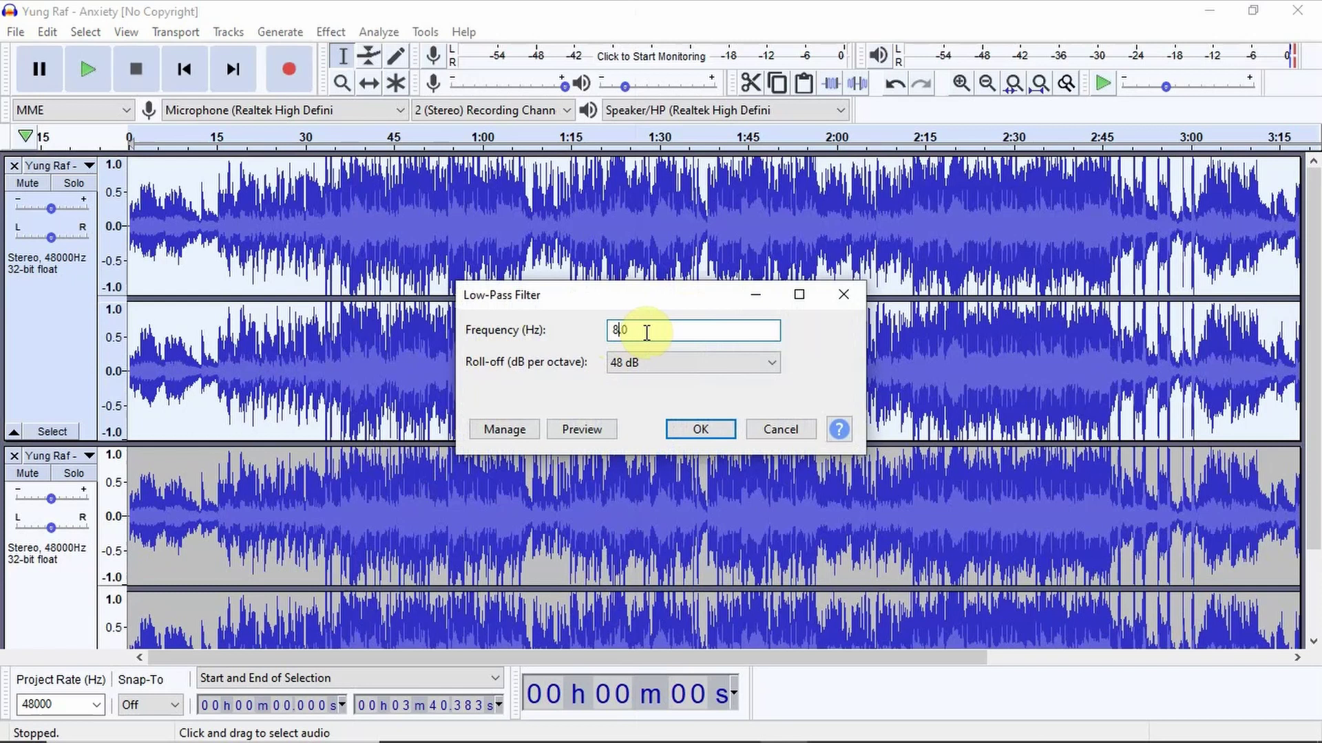
{"action": "left_click", "coordinate": [704, 427]}
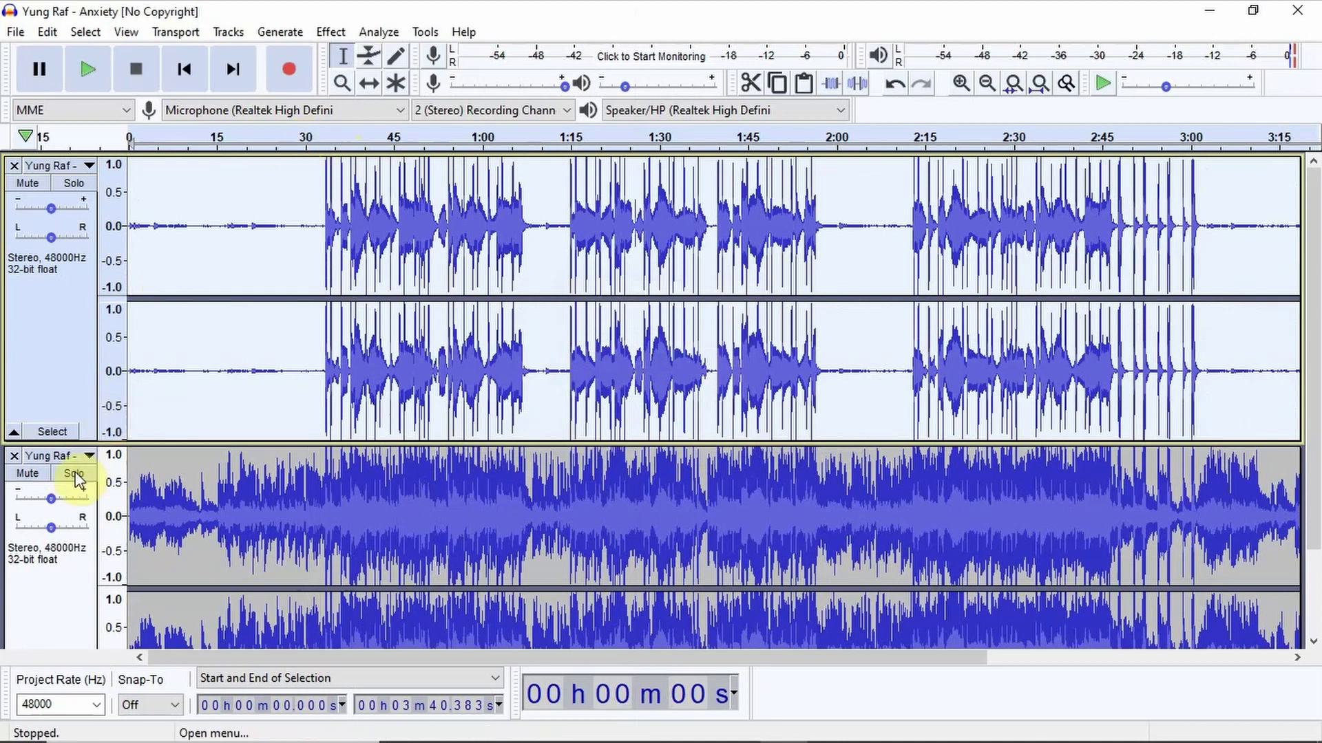
Solo the filtered upper track and listen to it from just after 0:30, then stop playback.
{"action": "left_click", "coordinate": [71, 185]}
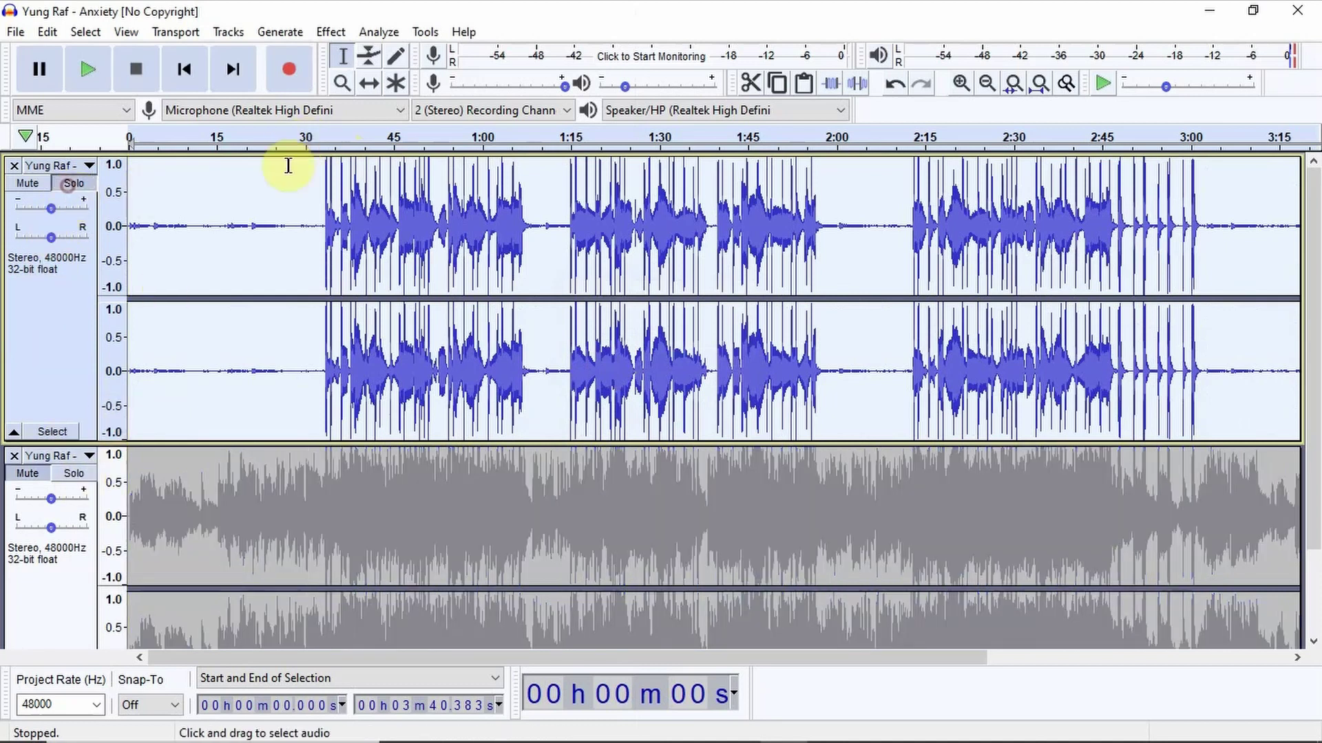
{"action": "left_click", "coordinate": [320, 139]}
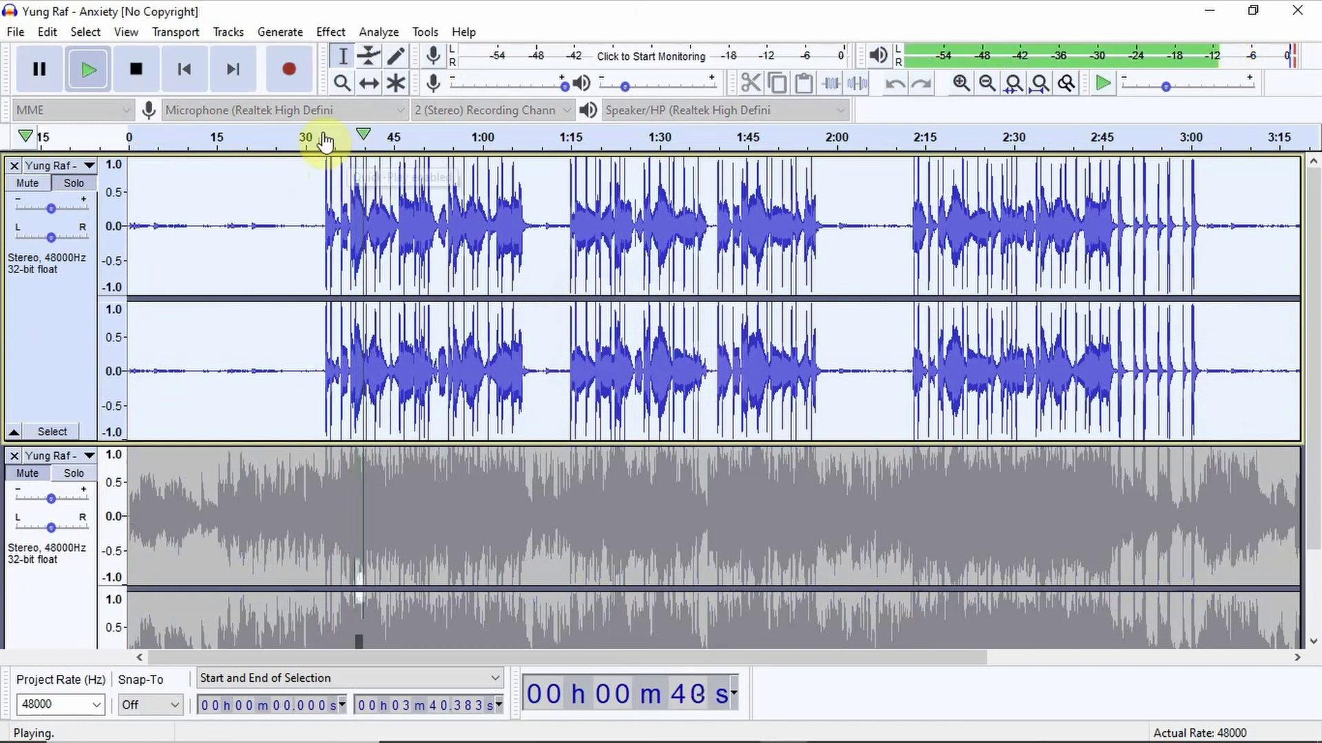
{"action": "left_click", "coordinate": [142, 77]}
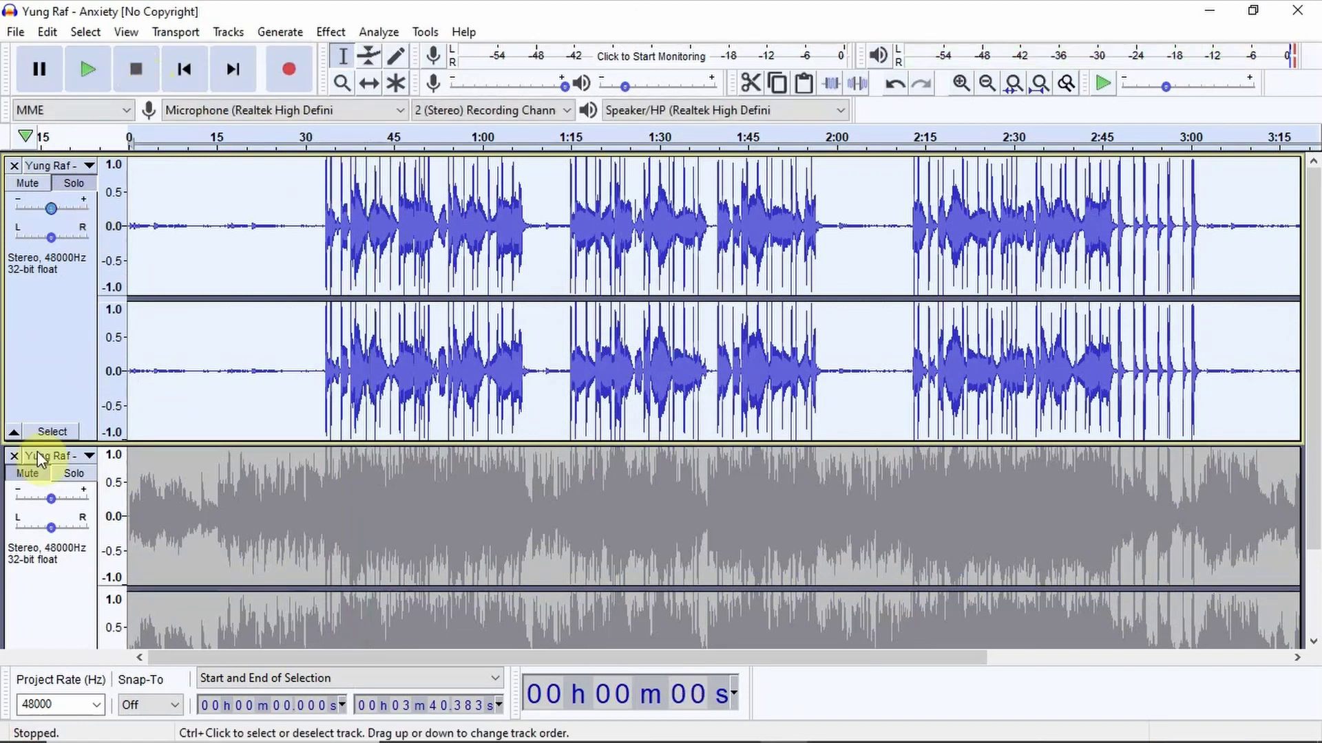
Bring the lower track back into playback and apply a High-Pass Filter to all of it with a 100 Hz frequency and 48 dB roll-off.
{"action": "left_click", "coordinate": [29, 475]}
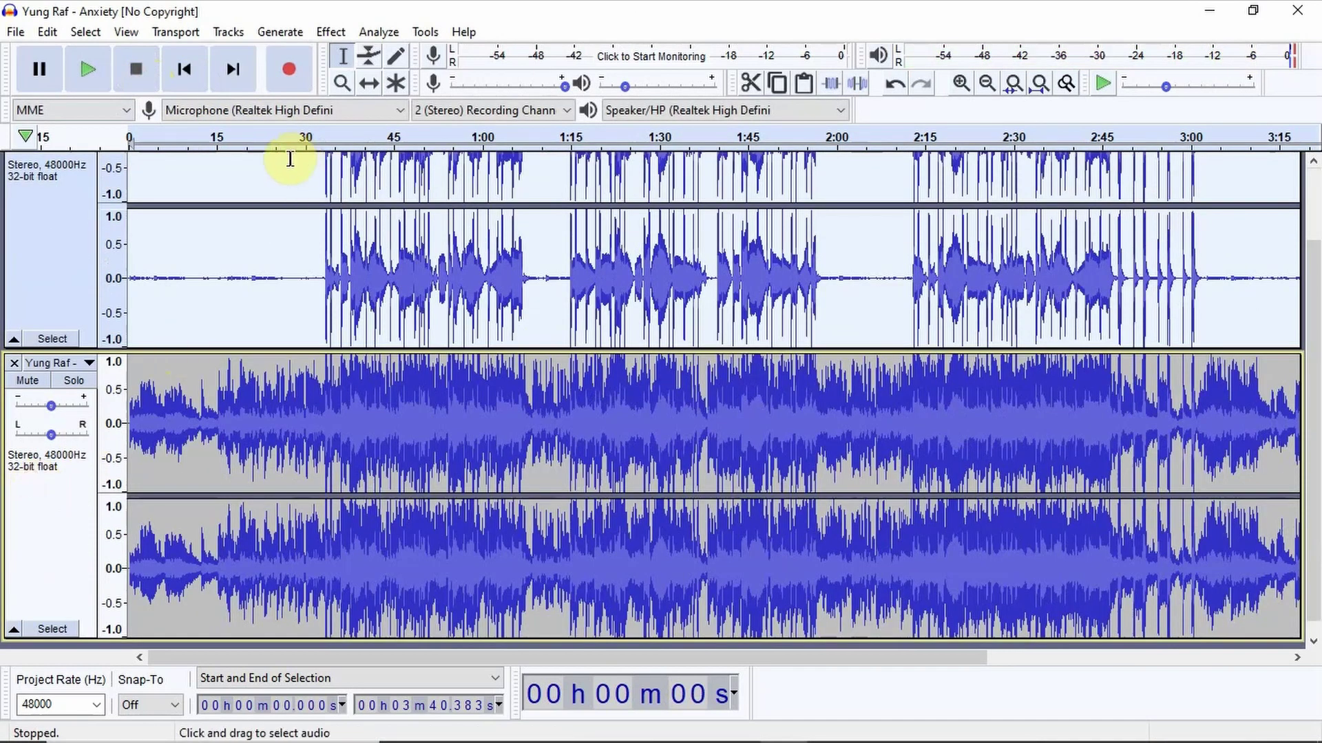
{"action": "left_click", "coordinate": [294, 448]}
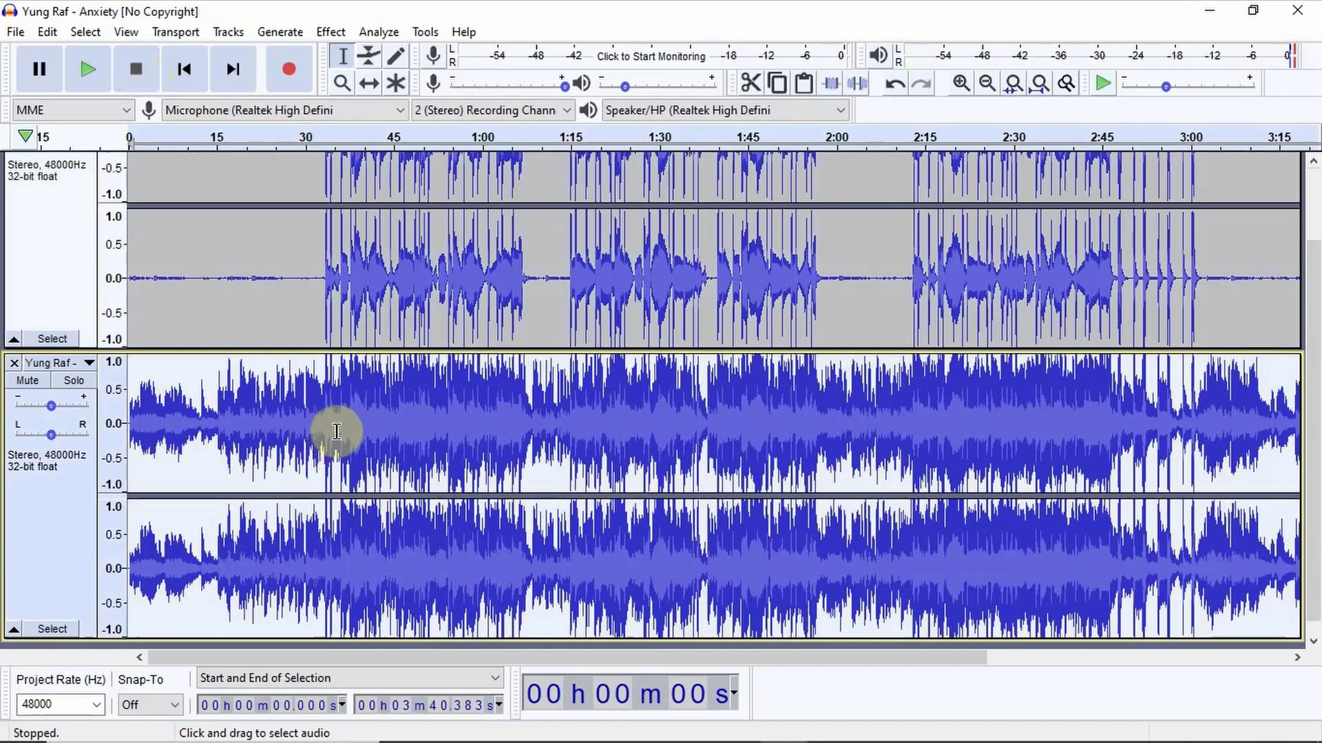
{"action": "double_click", "coordinate": [352, 423]}
{"action": "left_click", "coordinate": [332, 32]}
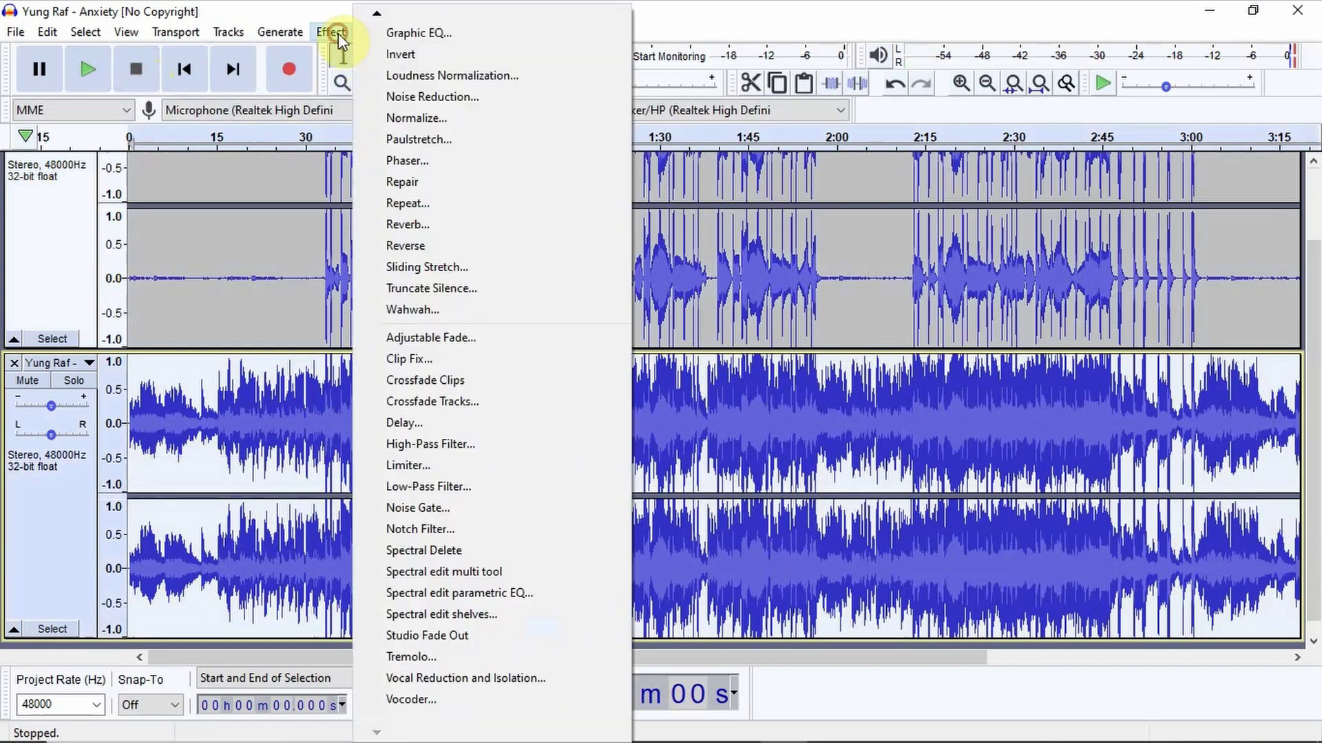
{"action": "left_click", "coordinate": [410, 444]}
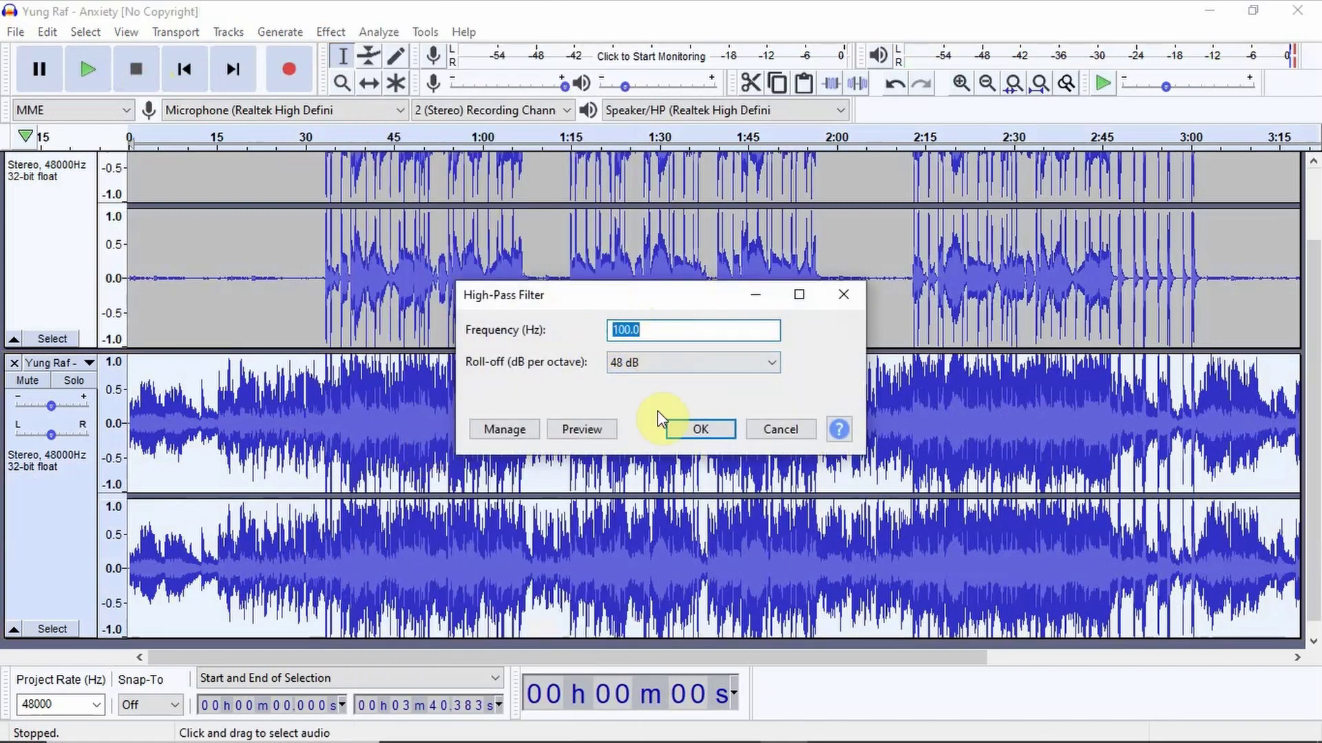
{"action": "left_click", "coordinate": [690, 429]}
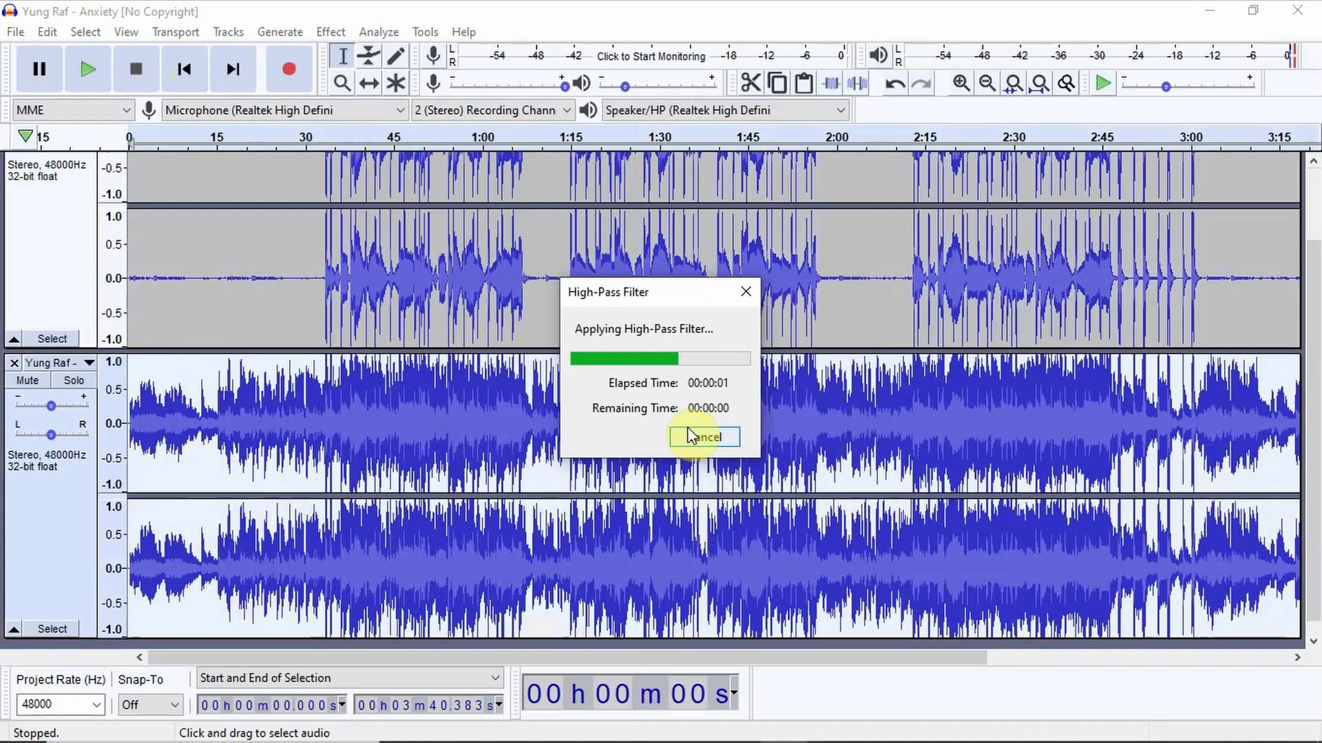
Play both tracks from about 0:30 and balance them by slightly raising the upper track's gain and slightly reducing the lower track's, then stop playback.
{"action": "left_click", "coordinate": [308, 136]}
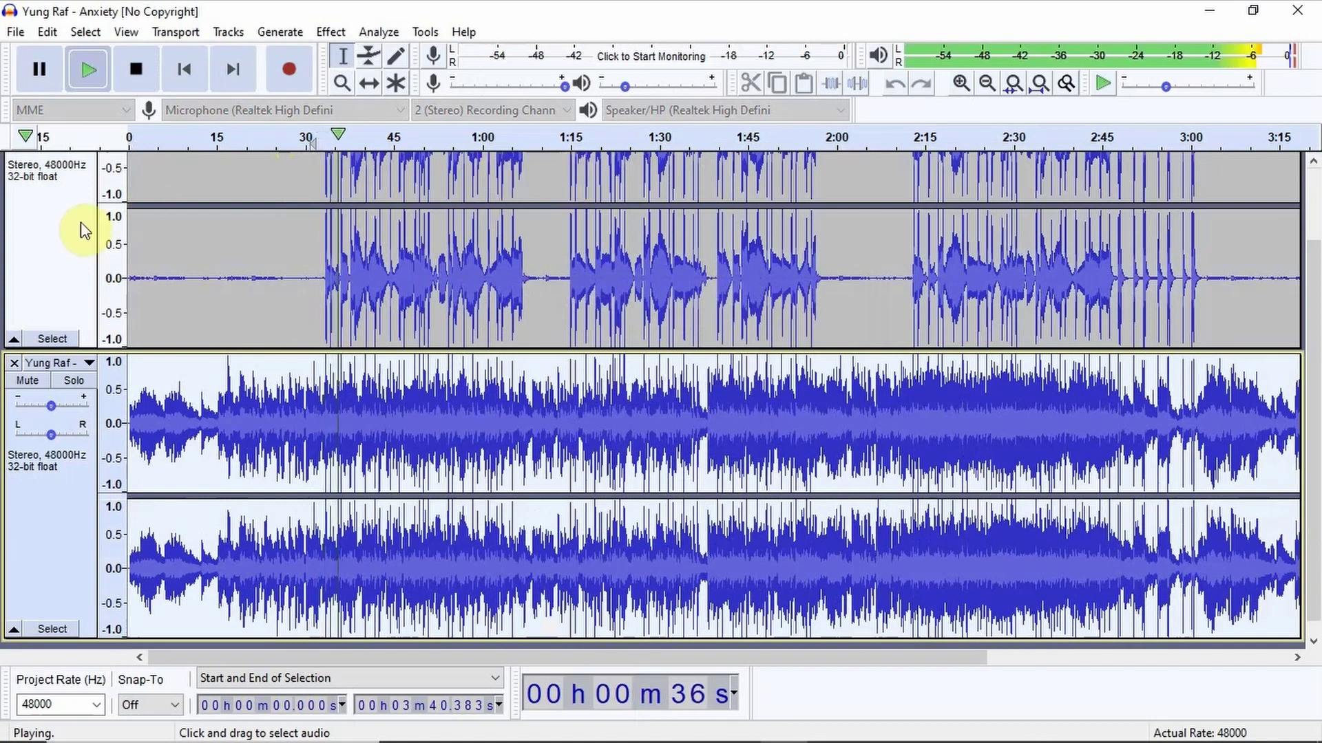
{"action": "left_click", "coordinate": [52, 339]}
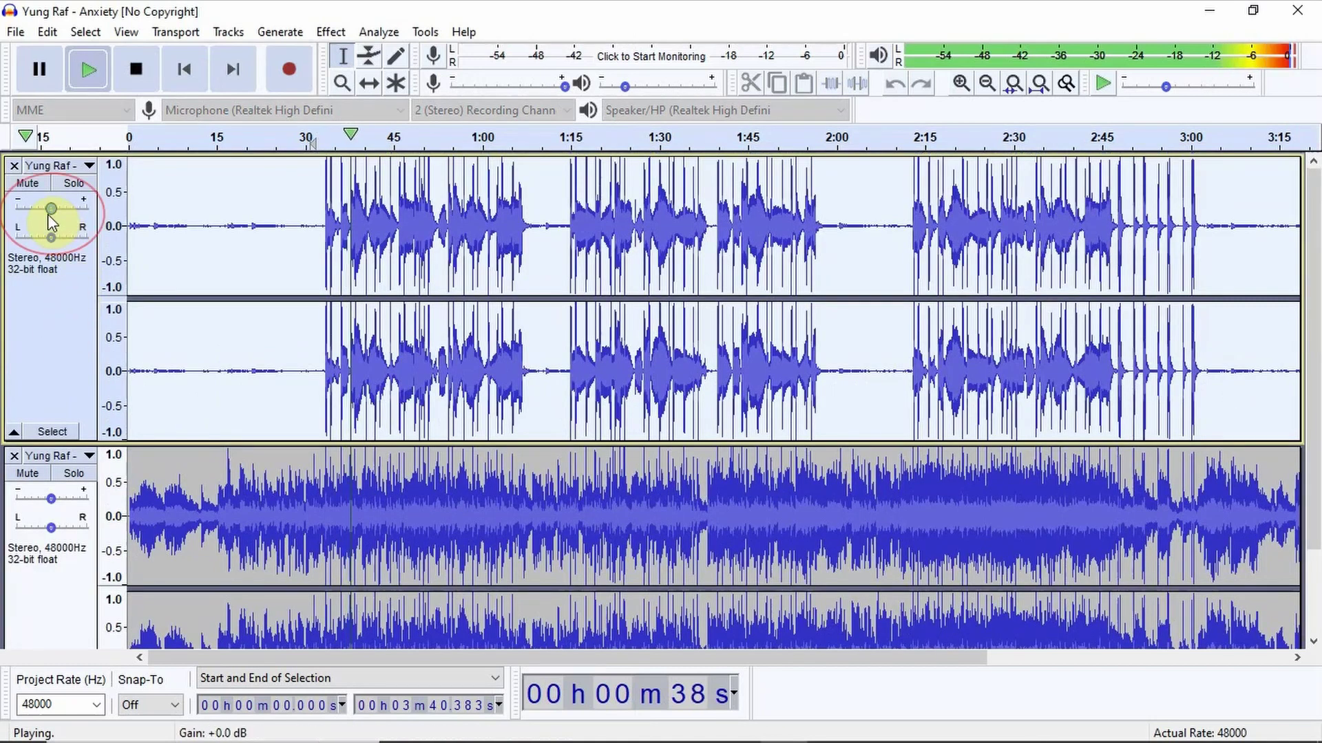
{"action": "left_click", "coordinate": [51, 208]}
{"action": "mouse_move", "coordinate": [53, 213]}
{"action": "left_mouse_down"}
{"action": "mouse_move", "coordinate": [81, 215]}
{"action": "mouse_move", "coordinate": [55, 209]}
{"action": "left_mouse_up"}
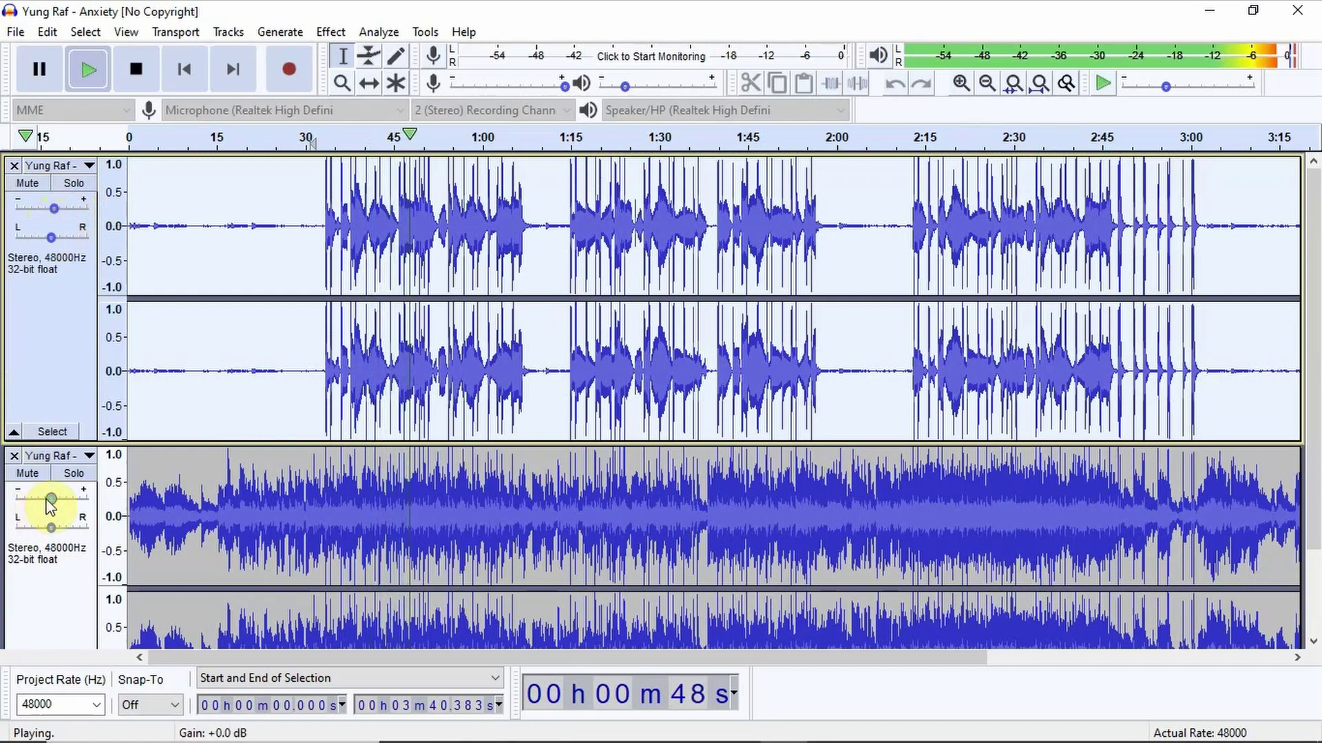
{"action": "left_click_drag", "start_coordinate": [51, 501], "coordinate": [40, 503]}
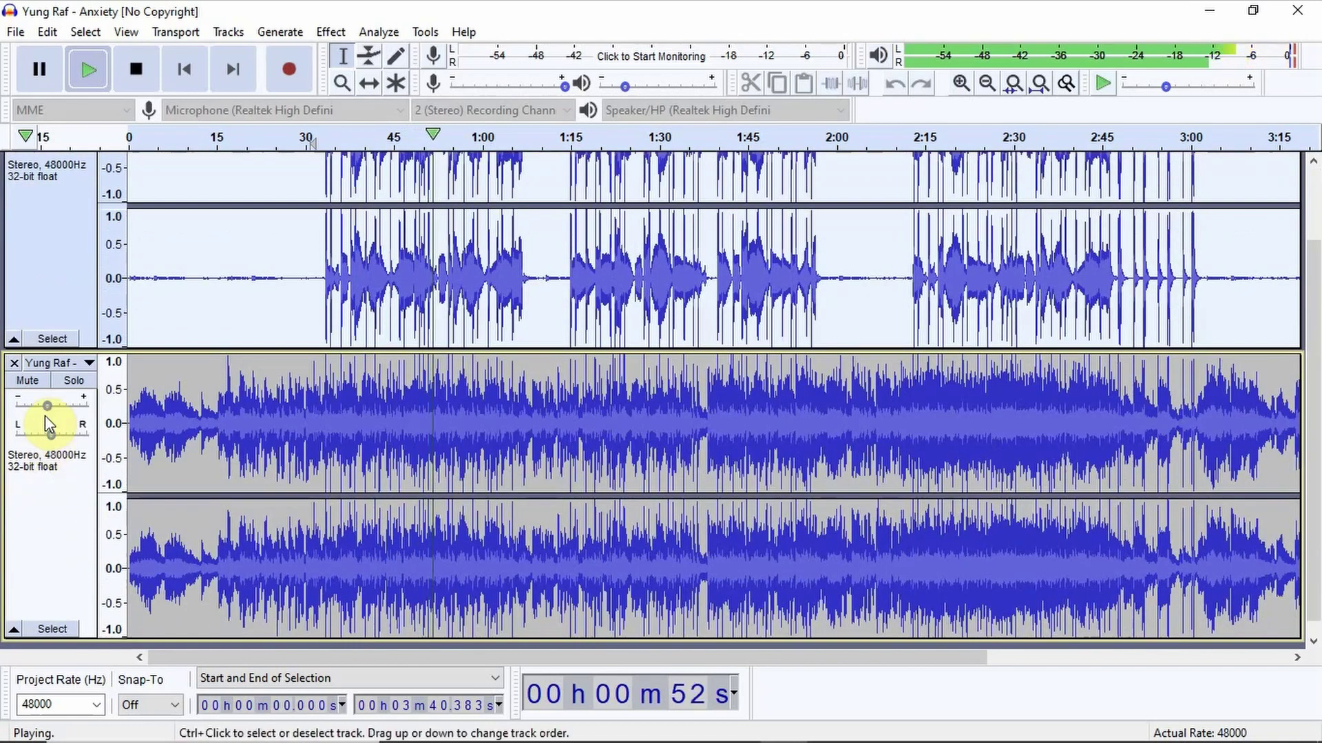
{"action": "left_click", "coordinate": [44, 278]}
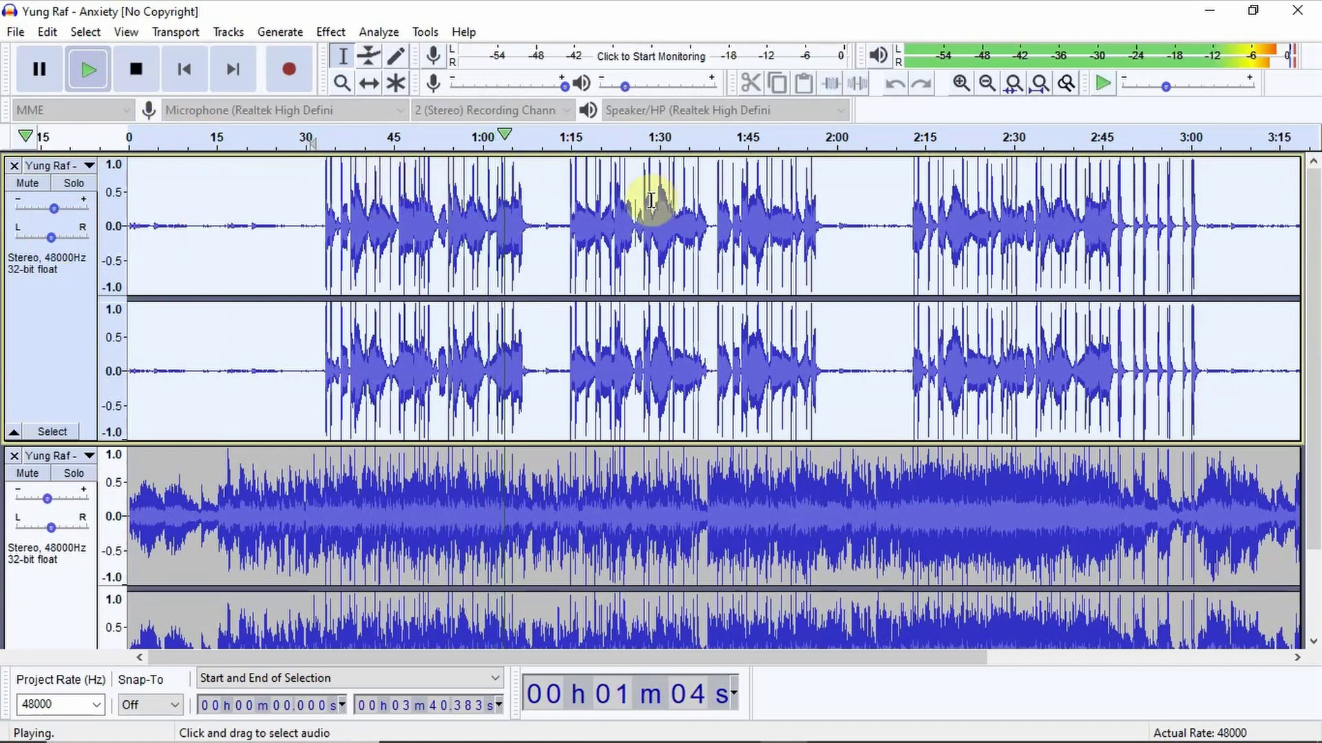
{"action": "left_click", "coordinate": [126, 69]}
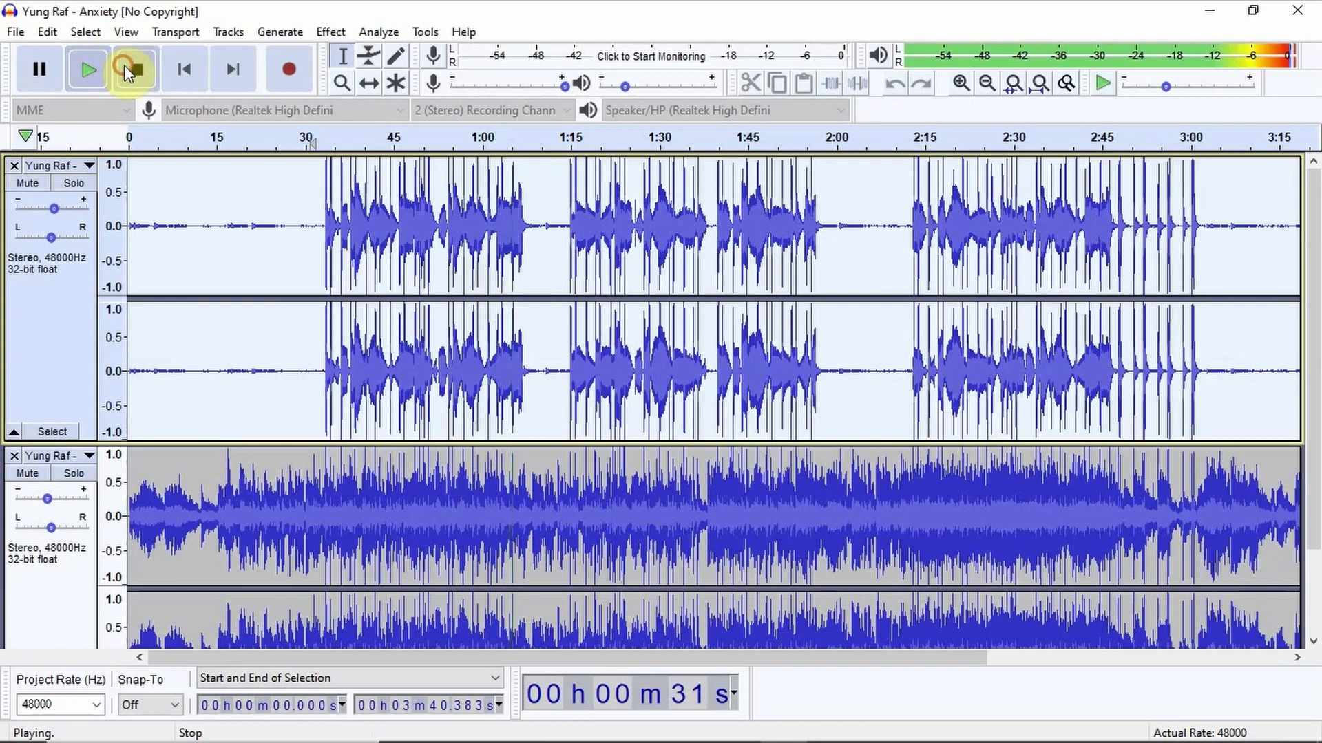
Export the mix to the Desktop as an MP3 named "Yung Raf - Anxiety slowed reverb bass boosted", accepting the stereo mixdown and default export settings.
{"action": "left_click", "coordinate": [15, 31]}
{"action": "mouse_move", "coordinate": [42, 177]}
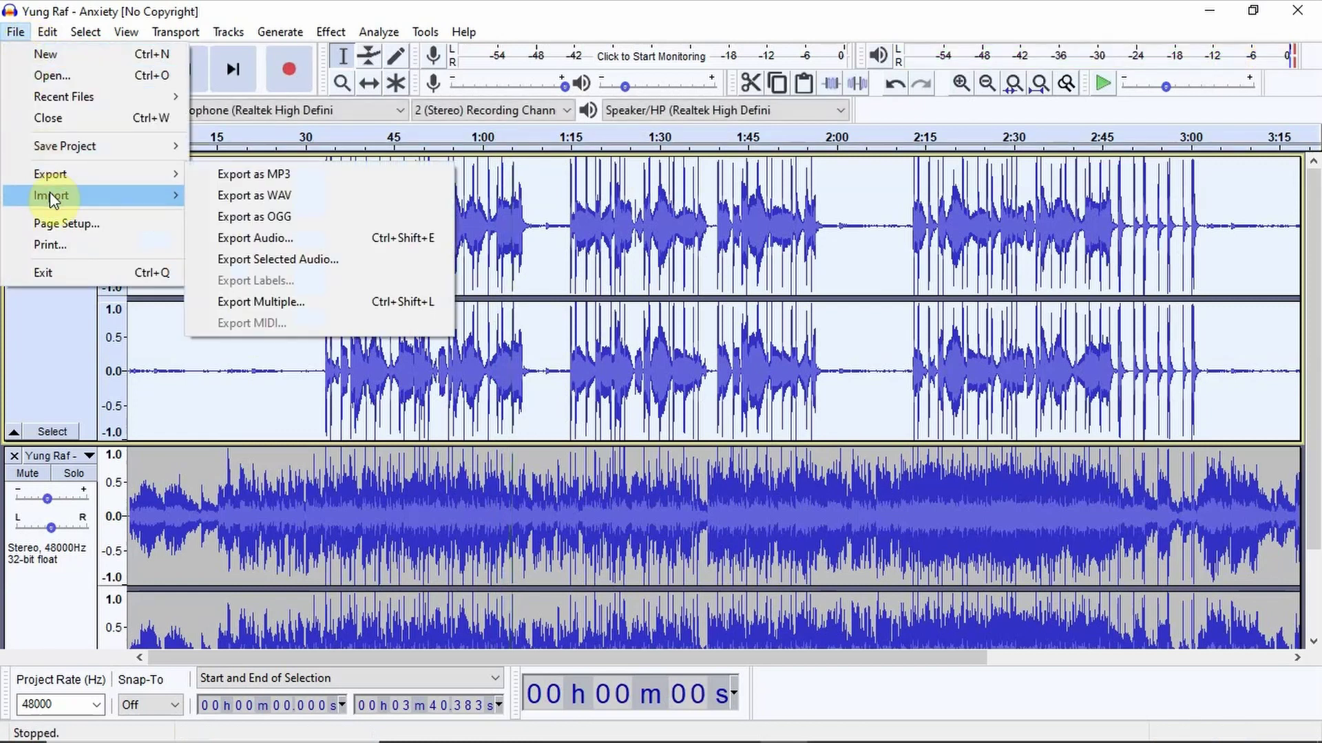
{"action": "left_click", "coordinate": [254, 176]}
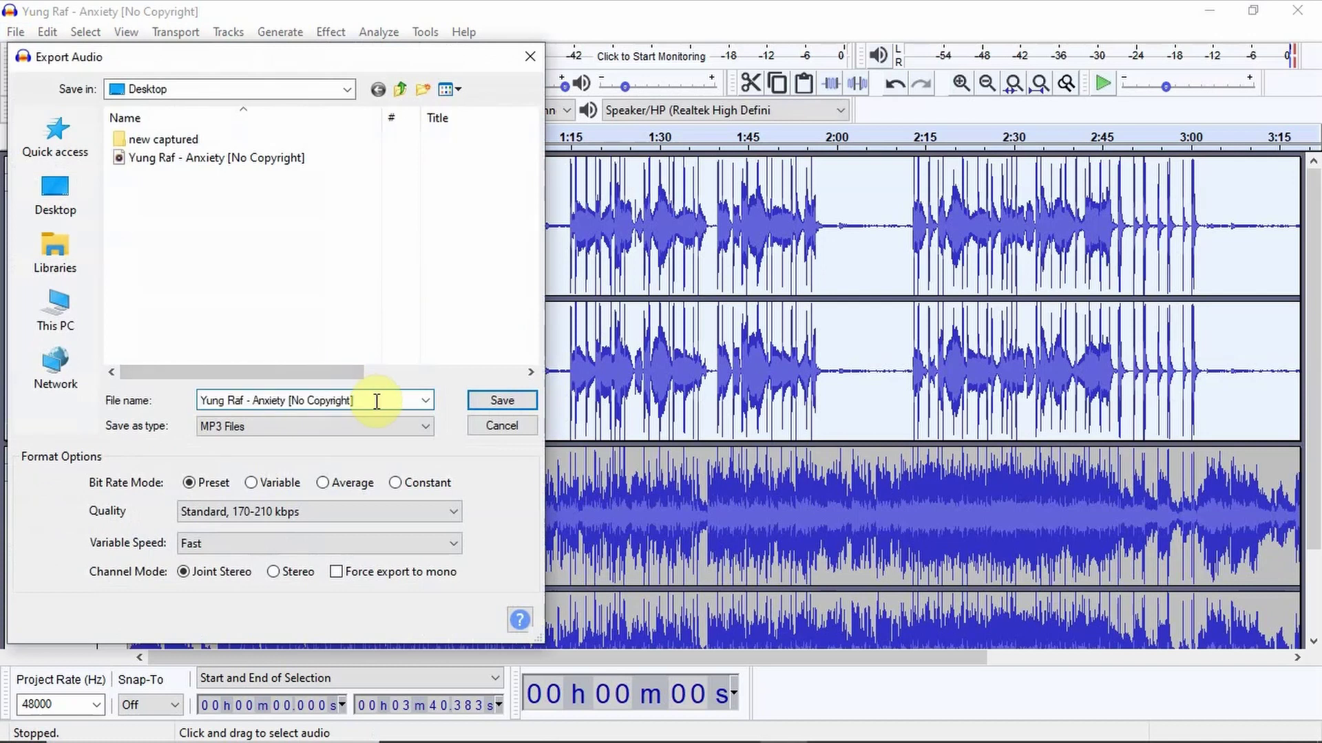
{"action": "left_click", "coordinate": [376, 400]}
{"action": "key", "text": "BackSpace"}
{"action": "key", "text": "BackSpace"}
{"action": "key", "text": "BackSpace"}
{"action": "key", "text": "BackSpace"}
{"action": "key", "text": "BackSpace"}
{"action": "type", "text": "slowed reverb bass boosted"}
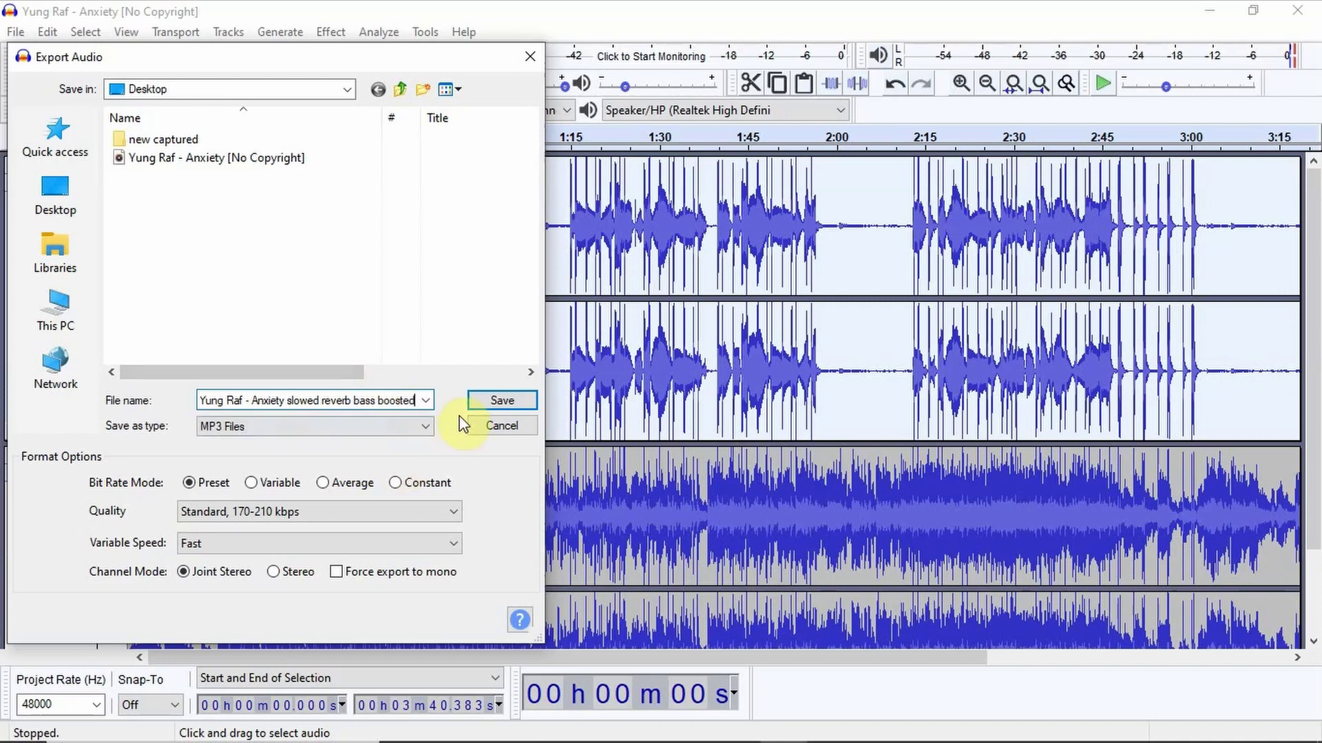
{"action": "left_click", "coordinate": [474, 398]}
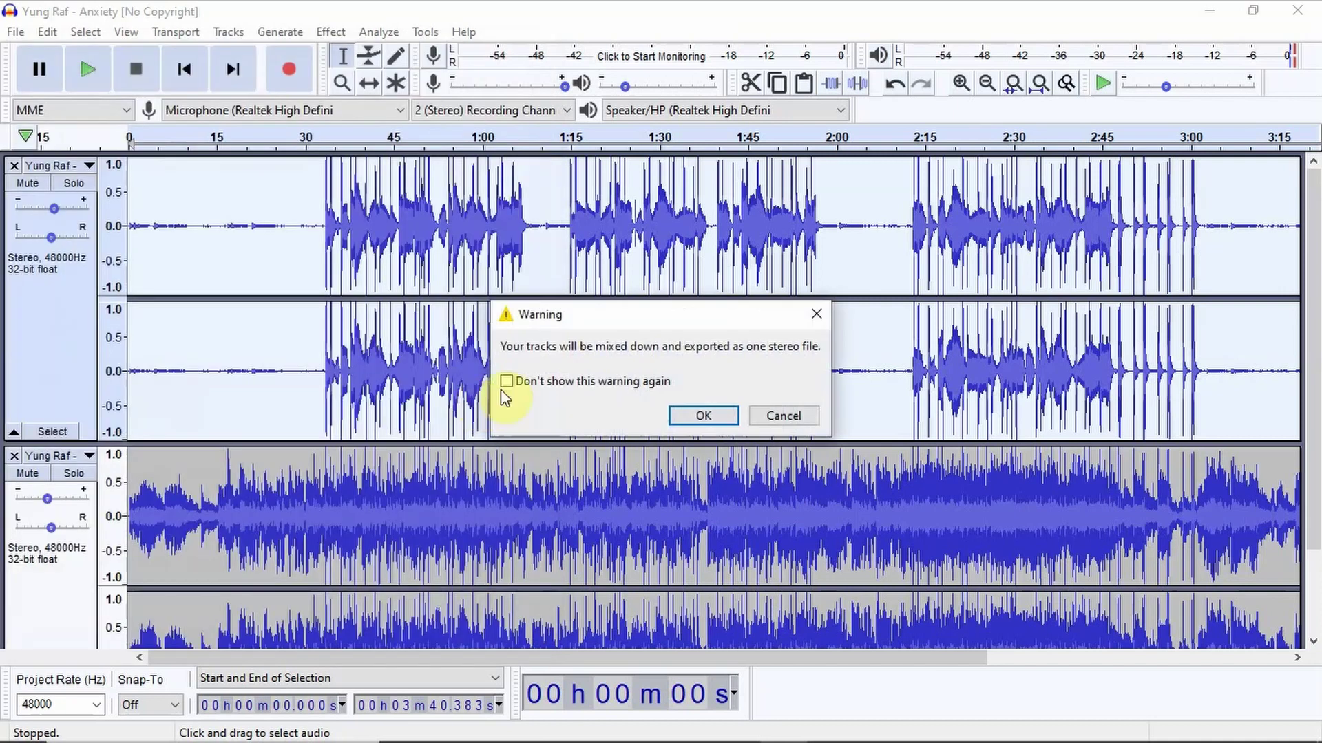
{"action": "left_click", "coordinate": [729, 421]}
{"action": "left_click", "coordinate": [738, 554]}
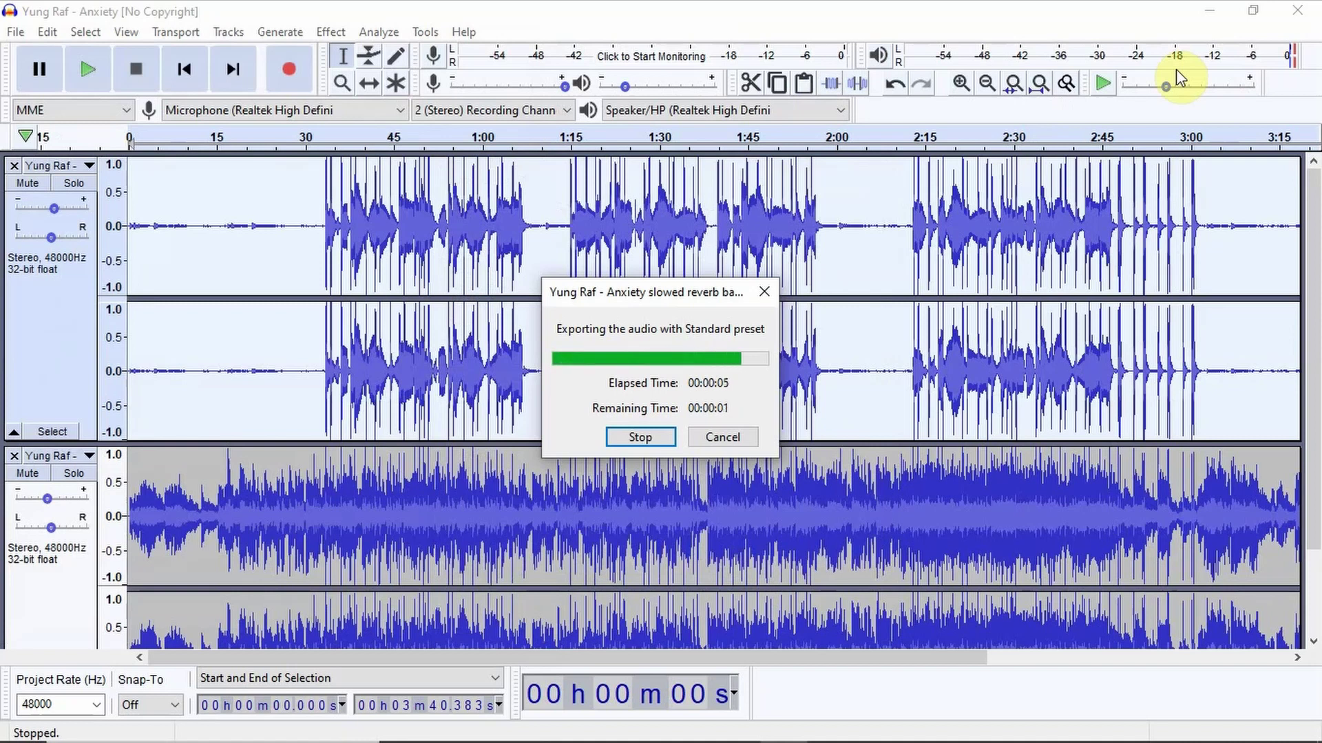
Close the project without saving it and move the exported MP3 beside the original song on the desktop.
{"action": "left_click", "coordinate": [1298, 11]}
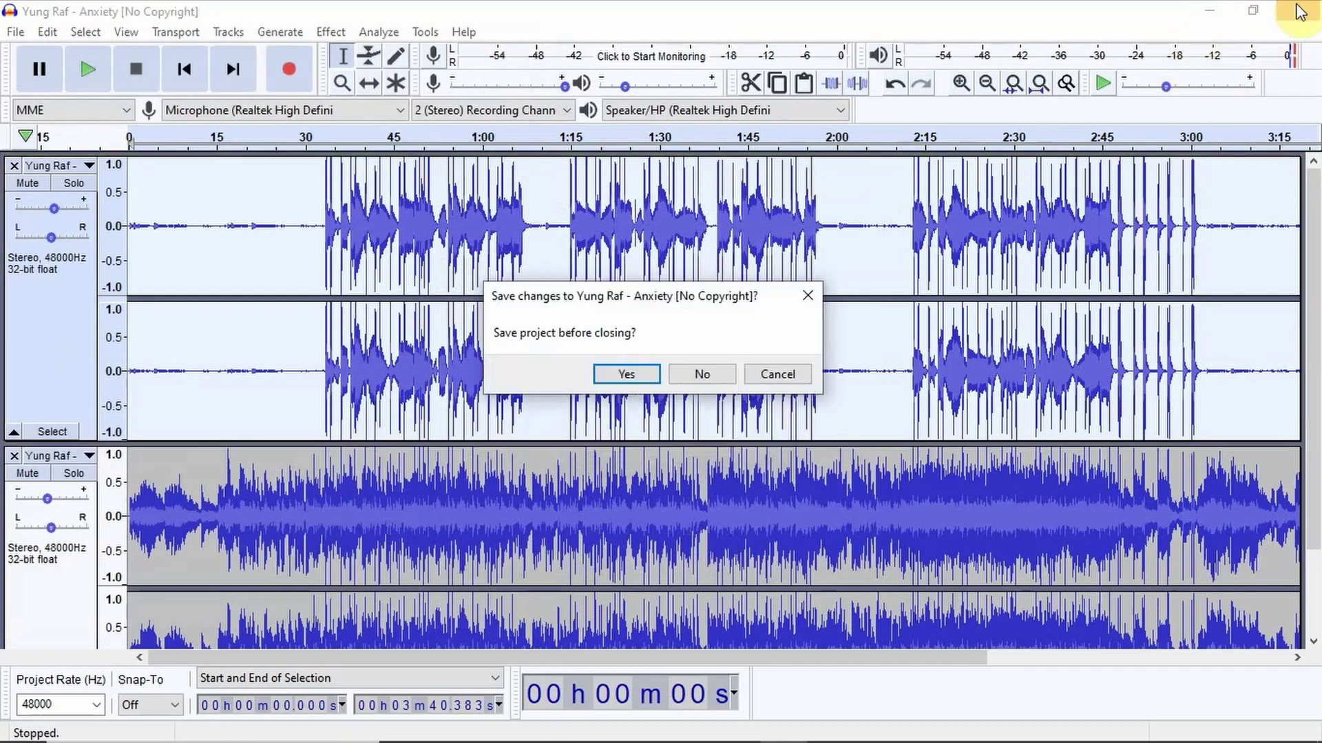
{"action": "left_click", "coordinate": [717, 374]}
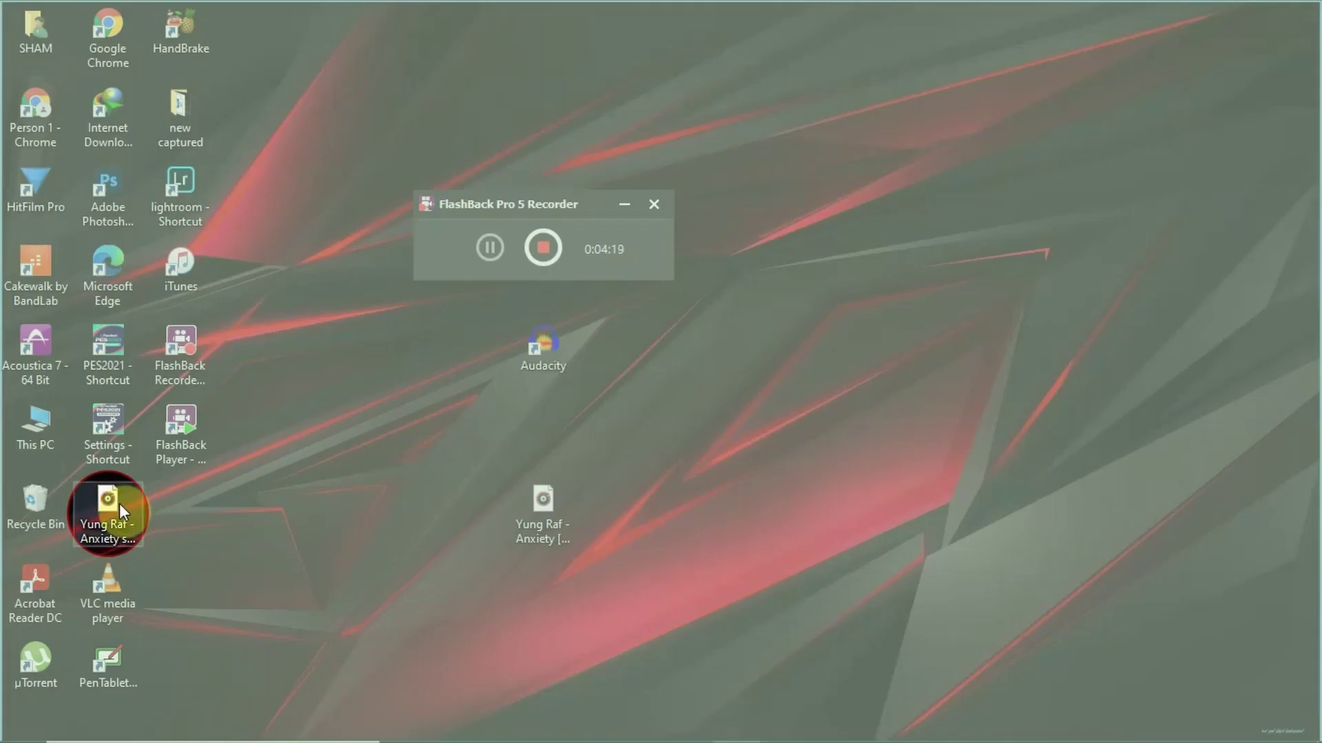
{"action": "left_click_drag", "start_coordinate": [119, 503], "coordinate": [468, 475]}
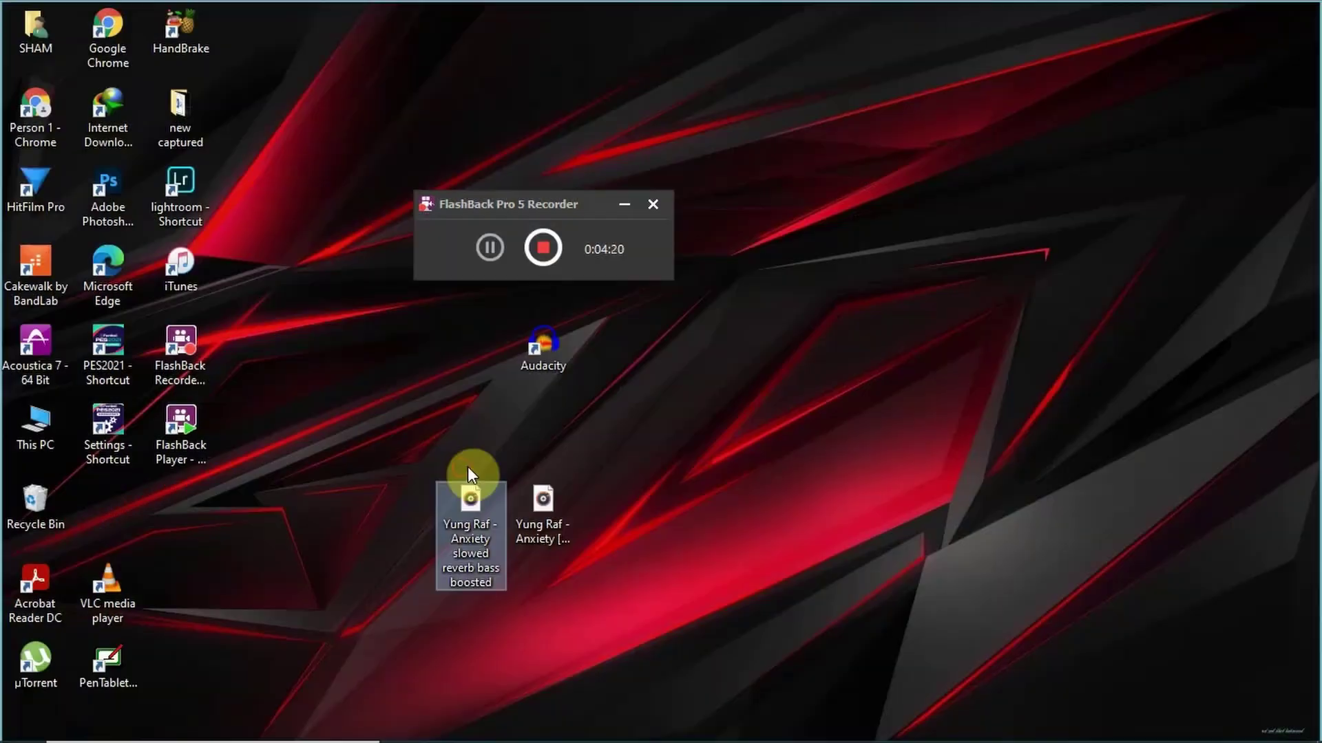
Open the exported MP3 in the music player and listen to it from about 0:43.
{"action": "double_click", "coordinate": [463, 510]}
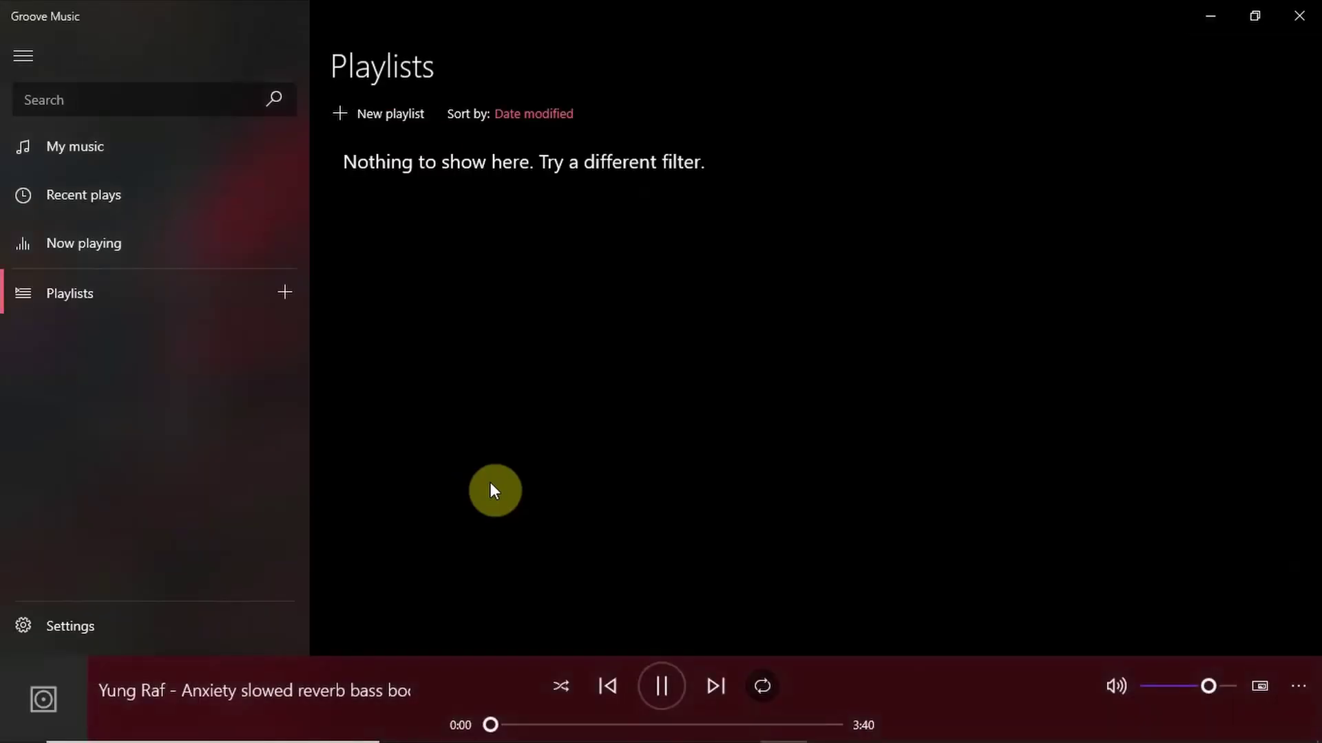
{"action": "left_click", "coordinate": [530, 725]}
{"action": "left_click", "coordinate": [558, 725]}
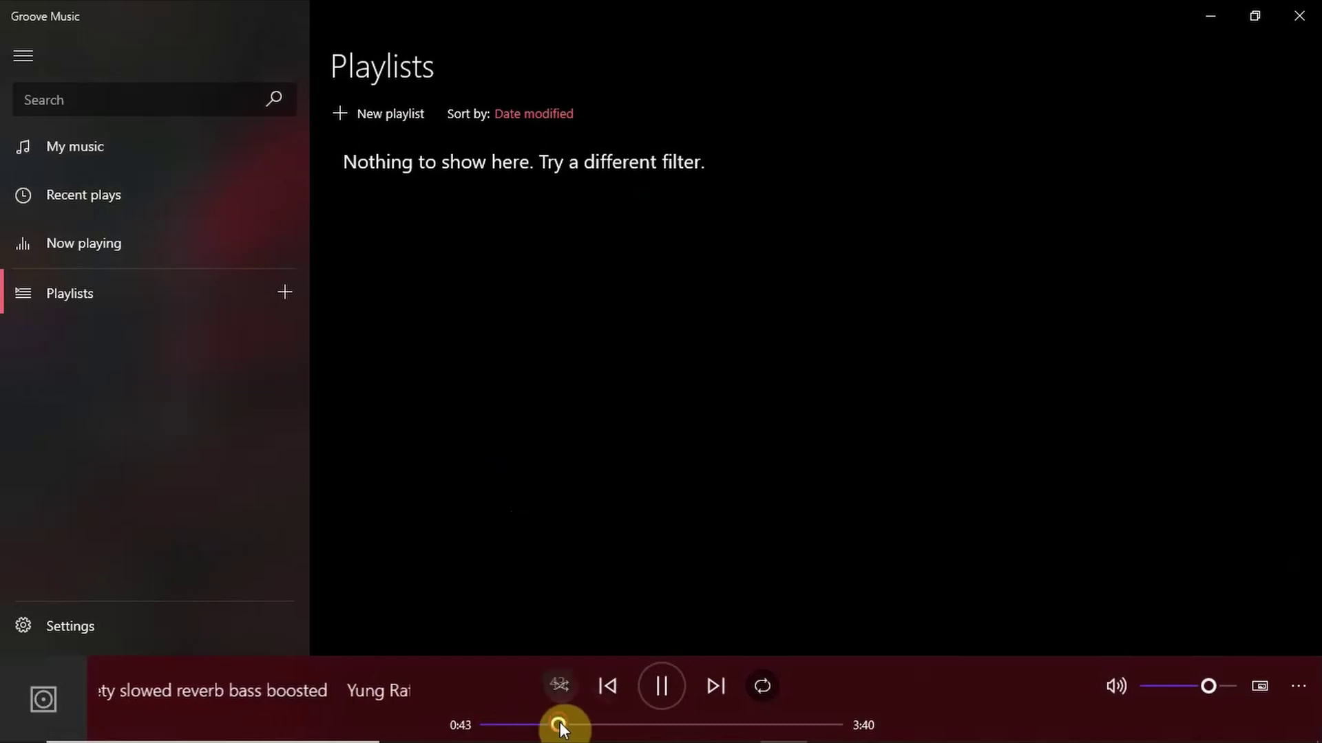
{"action": "left_click", "coordinate": [757, 675]}
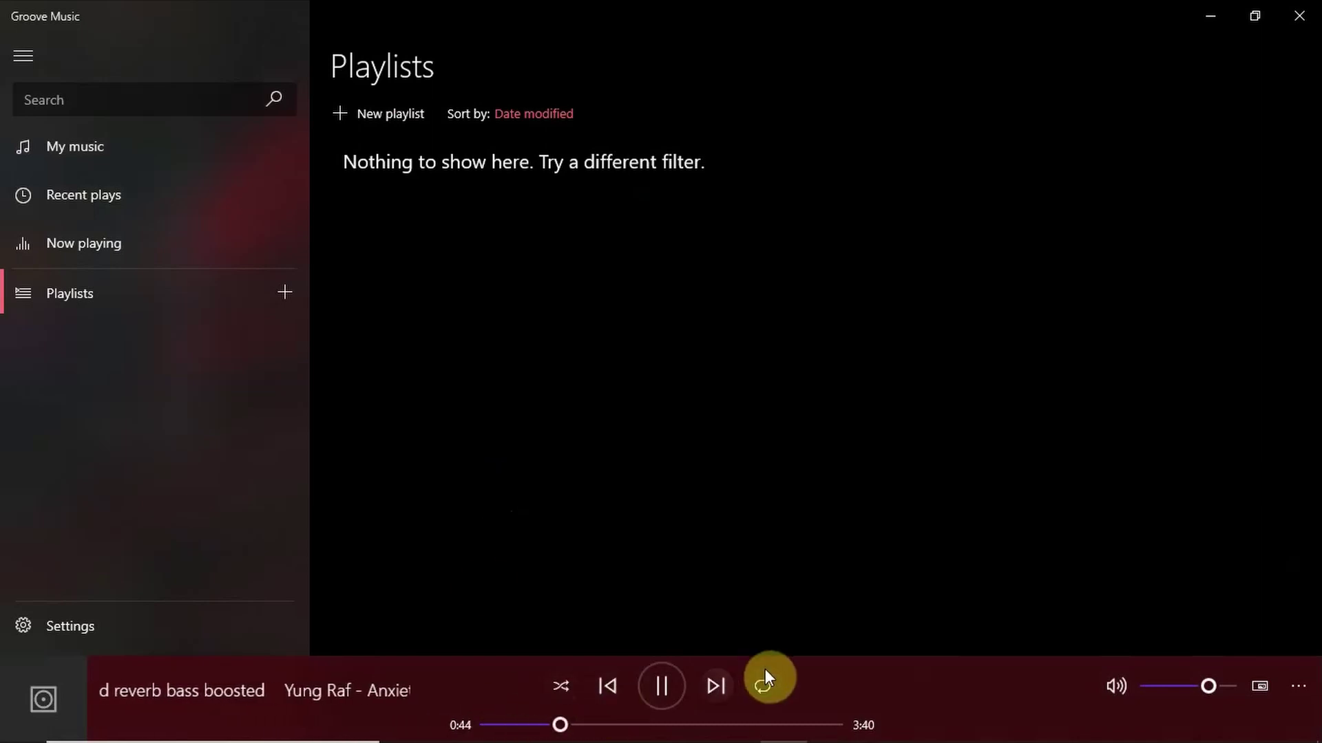